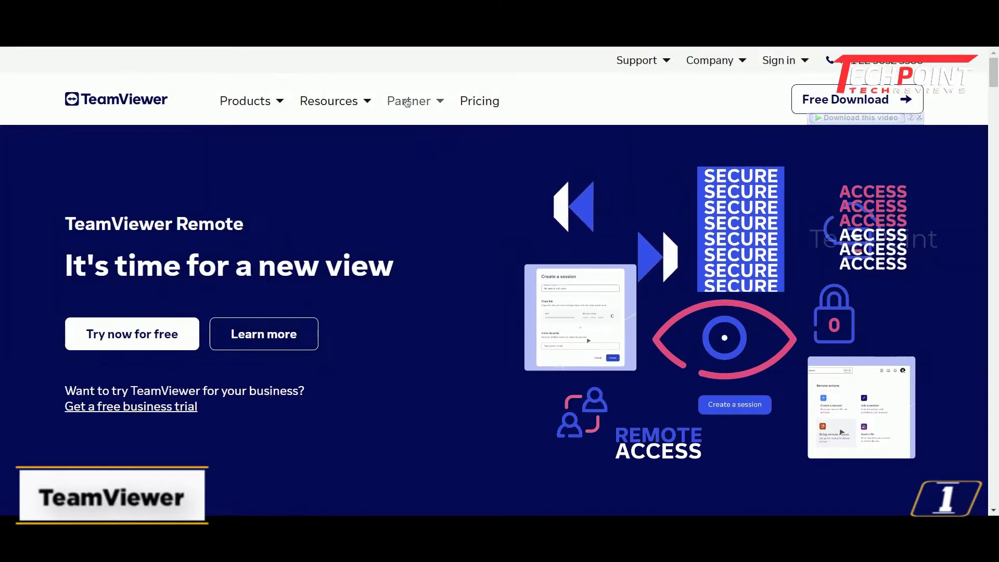
scroll(805, 155, down, 1)
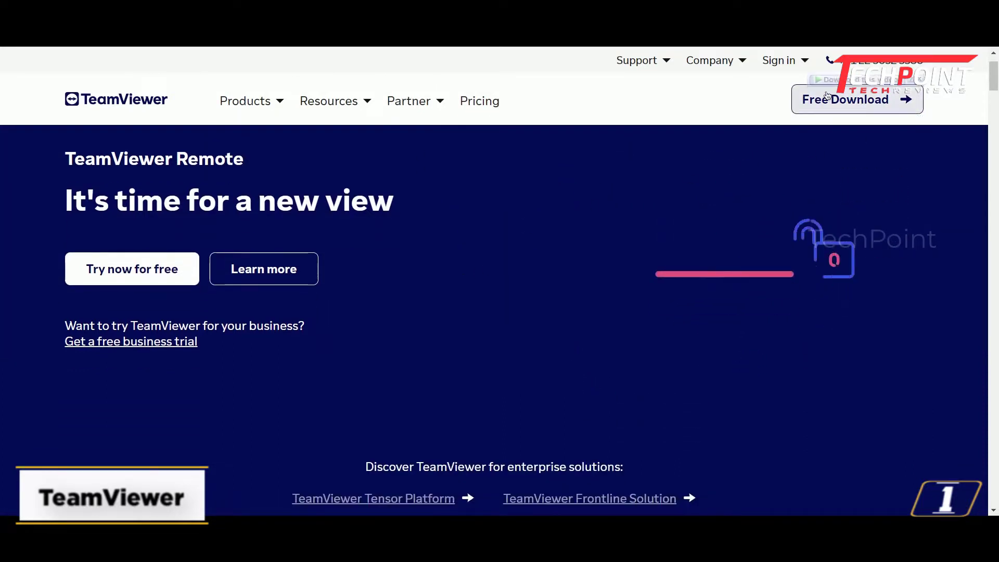
scroll(446, 386, down, 3)
scroll(385, 384, down, 2)
scroll(623, 389, down, 2)
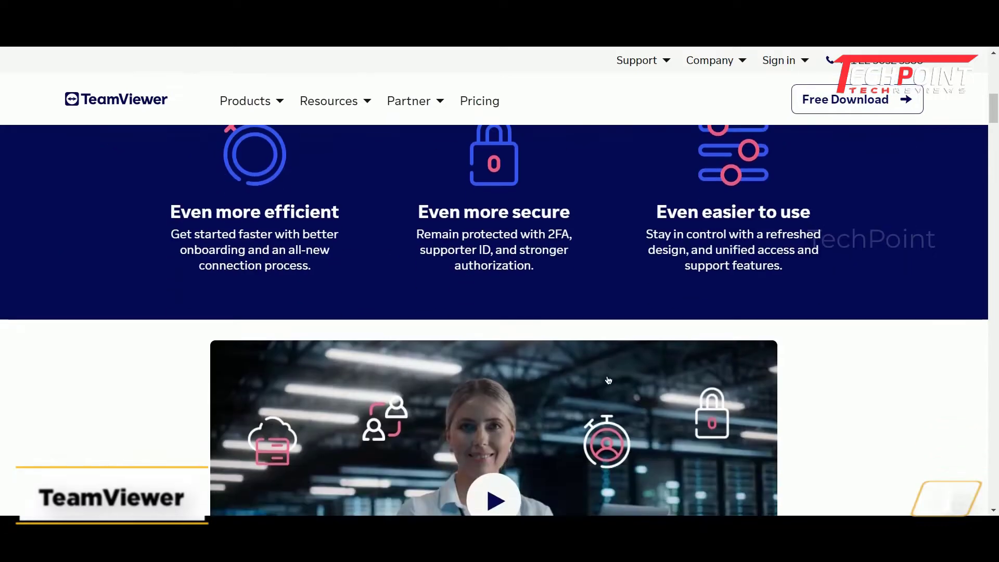
scroll(622, 388, down, 2)
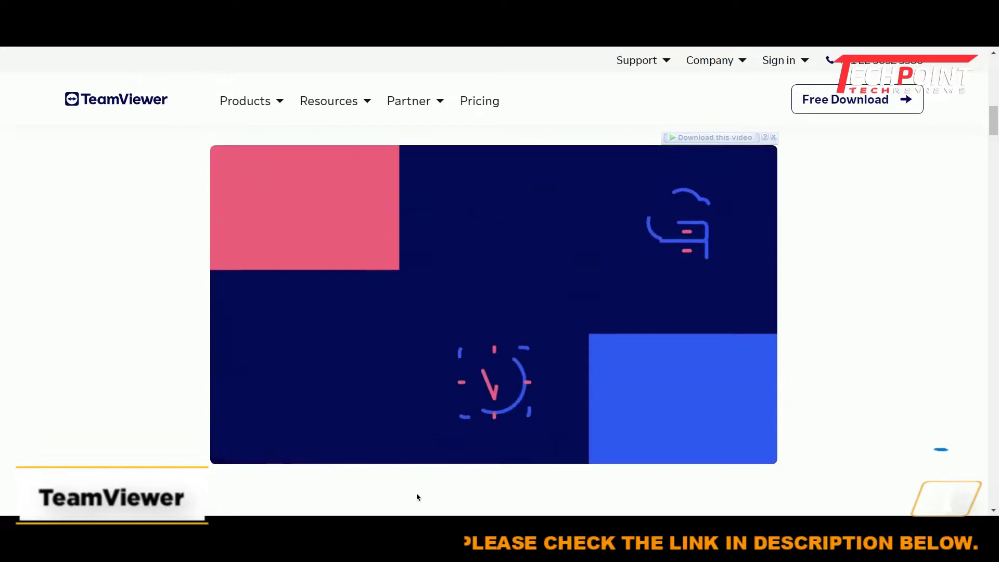
Step: Play the TeamViewer promotional video below the efficiency, security and ease-of-use highlights
click(385, 438)
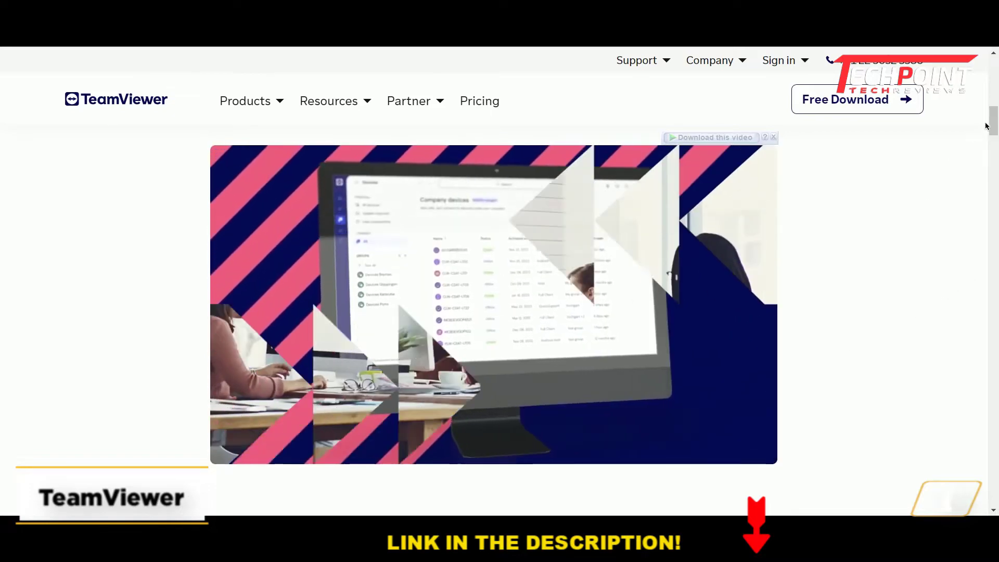
drag(987, 126, 991, 227)
Step: Right-click the right edge of the TeamViewer homepage while browsing its sections
right_click(988, 236)
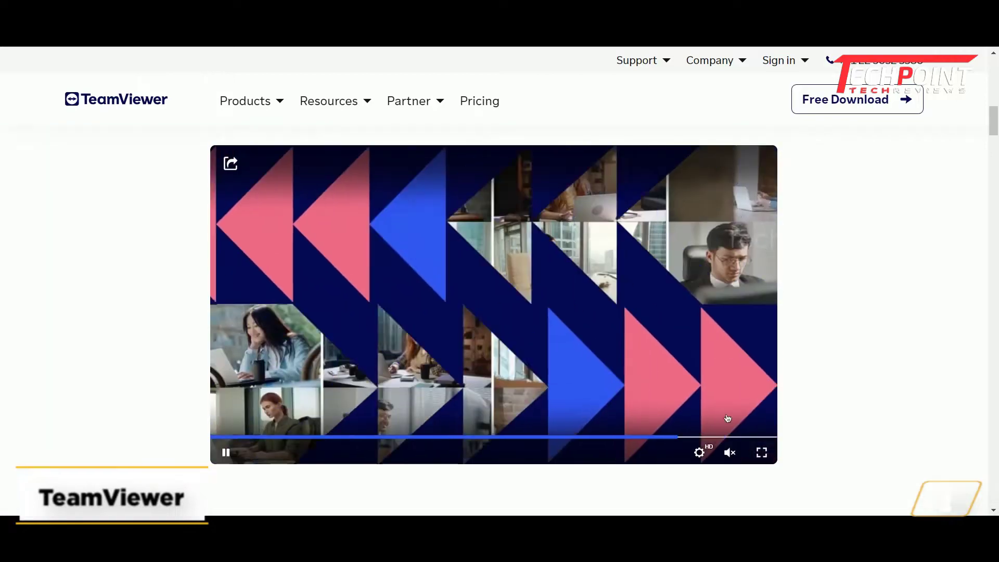
scroll(726, 416, down, 3)
scroll(721, 417, down, 4)
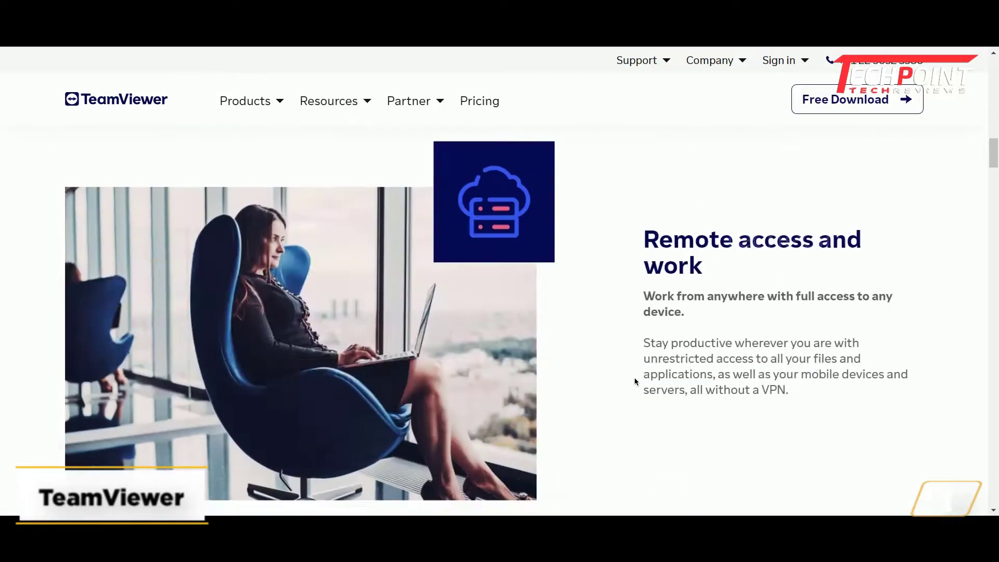
scroll(635, 380, down, 4)
scroll(635, 381, down, 5)
scroll(640, 382, down, 5)
scroll(643, 383, down, 4)
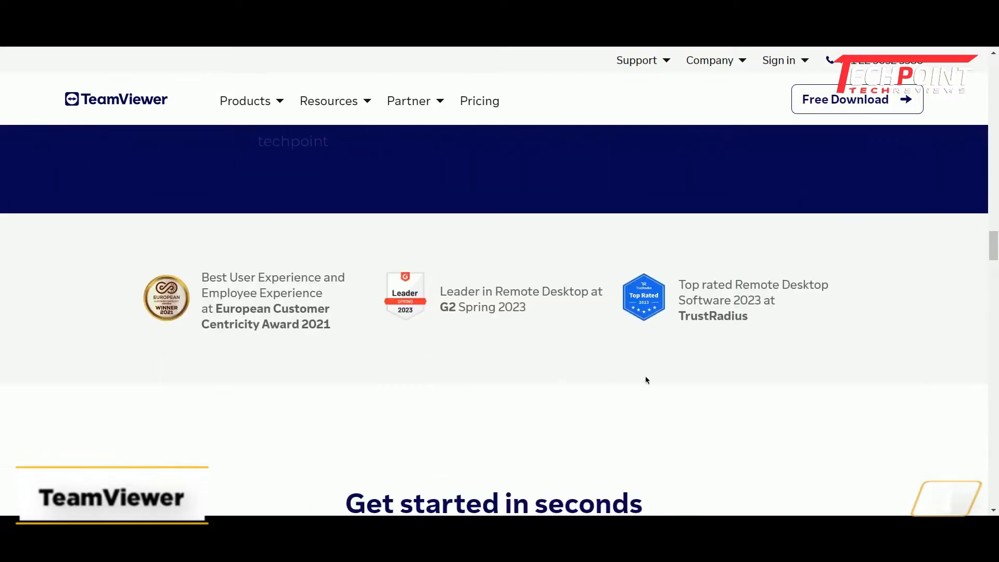
scroll(646, 380, down, 4)
scroll(645, 380, down, 4)
scroll(646, 380, down, 3)
scroll(648, 380, down, 2)
scroll(647, 379, down, 4)
scroll(647, 380, down, 4)
scroll(648, 379, down, 3)
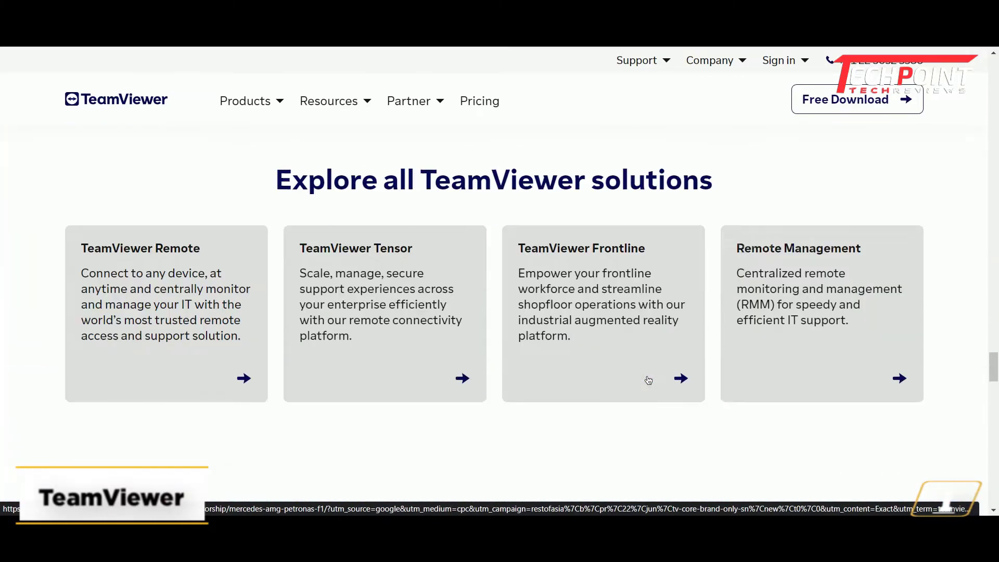
scroll(648, 380, down, 3)
scroll(648, 380, down, 4)
scroll(648, 380, down, 4)
scroll(648, 380, down, 3)
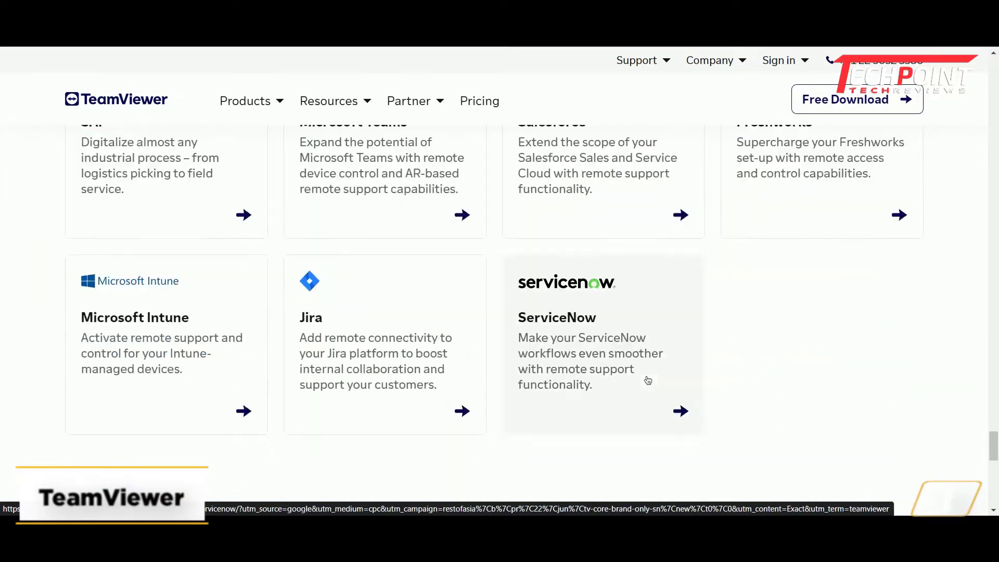
scroll(648, 380, down, 3)
scroll(648, 380, down, 3)
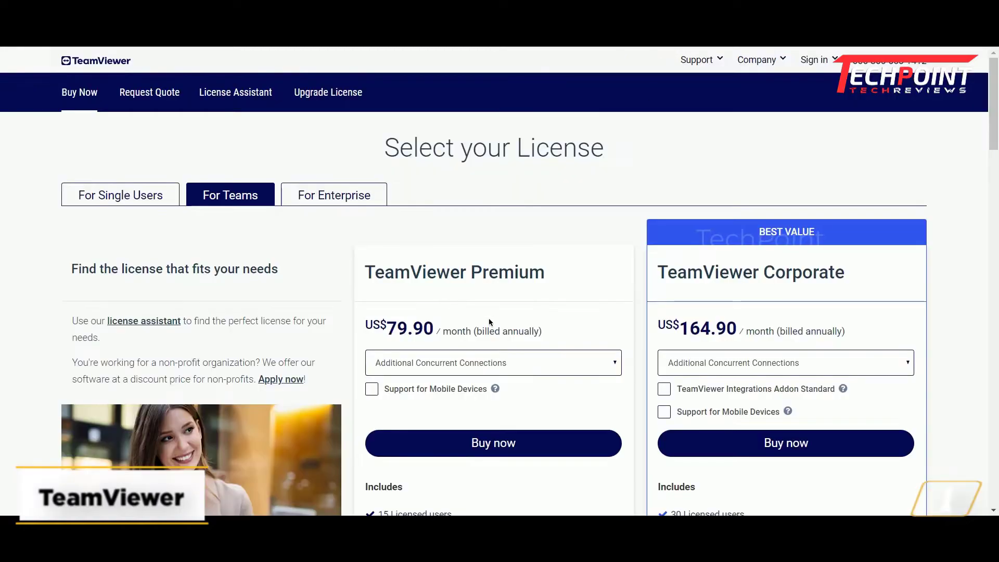
scroll(723, 210, down, 1)
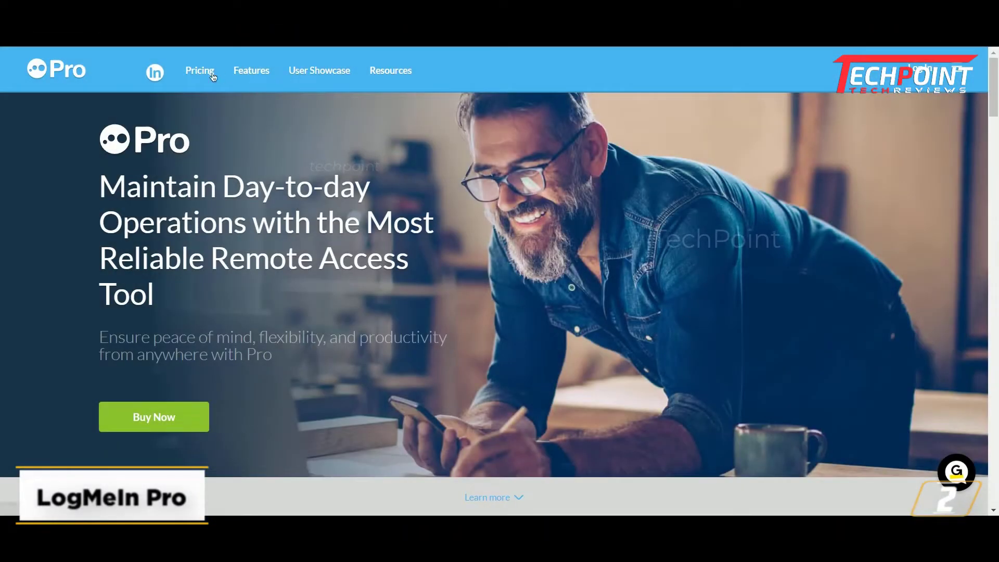
scroll(317, 281, down, 1)
scroll(343, 297, down, 2)
scroll(373, 315, down, 2)
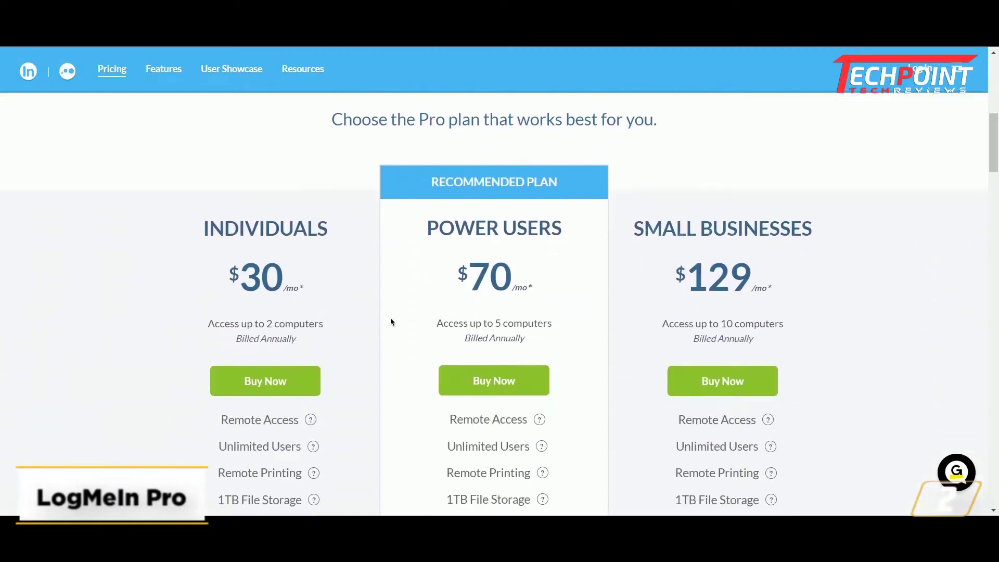
scroll(754, 319, down, 1)
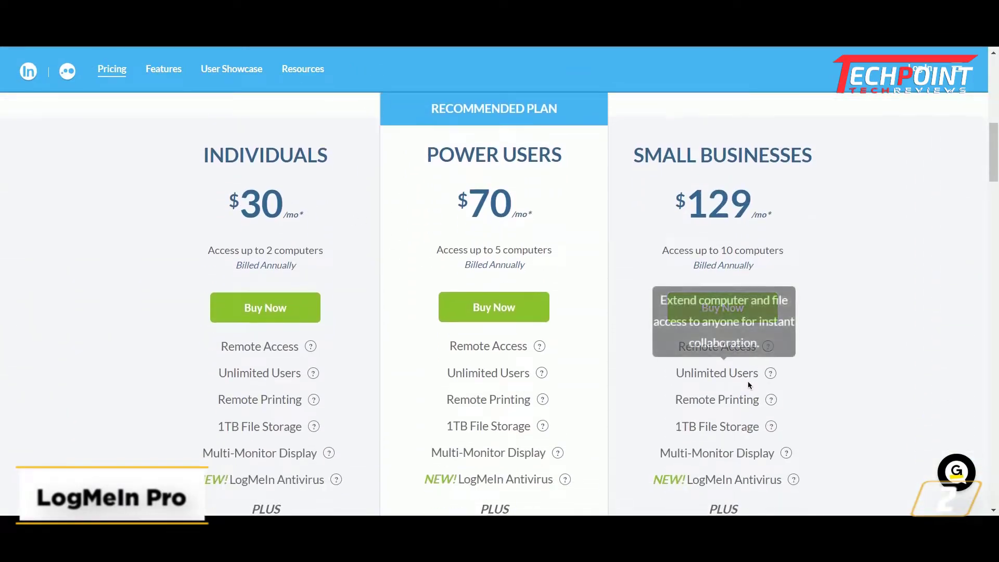
scroll(748, 385, down, 2)
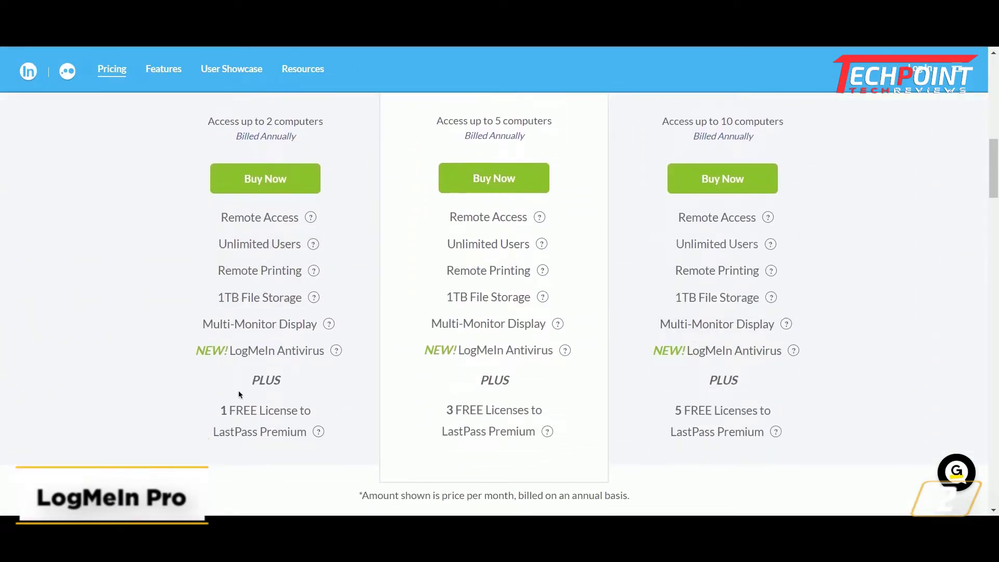
scroll(240, 394, down, 3)
scroll(241, 398, down, 3)
scroll(412, 339, down, 1)
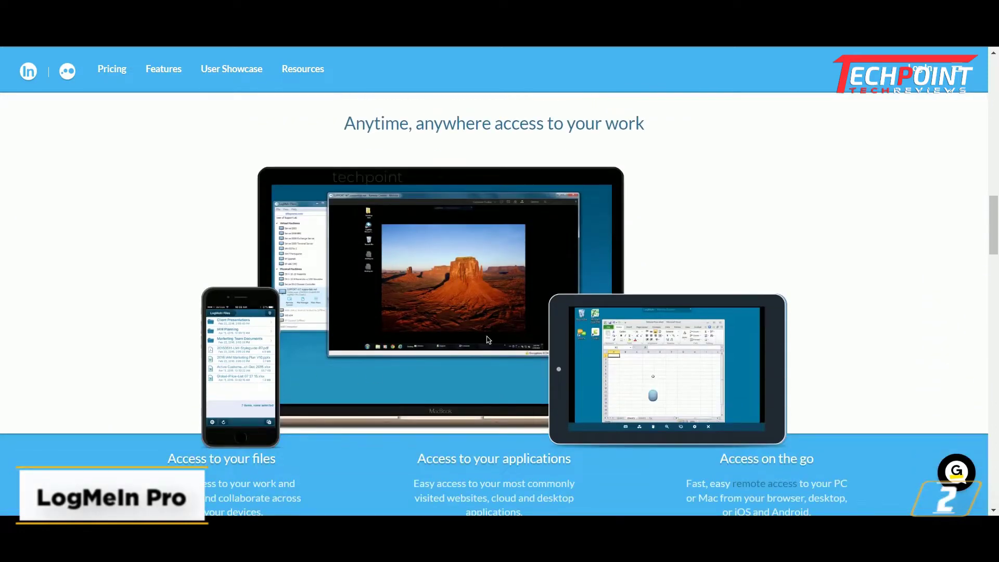
scroll(882, 463, down, 3)
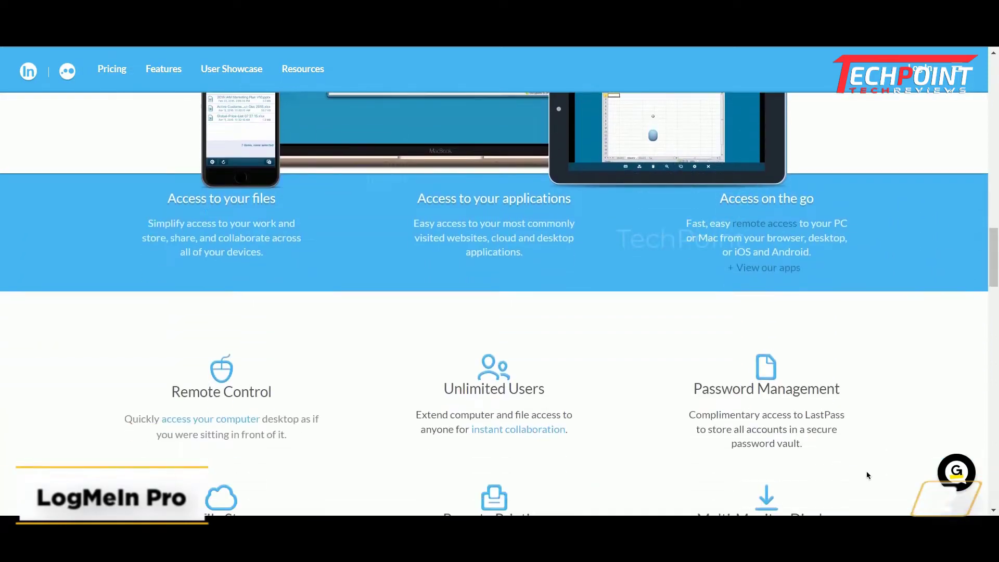
scroll(609, 387, down, 1)
scroll(339, 312, down, 1)
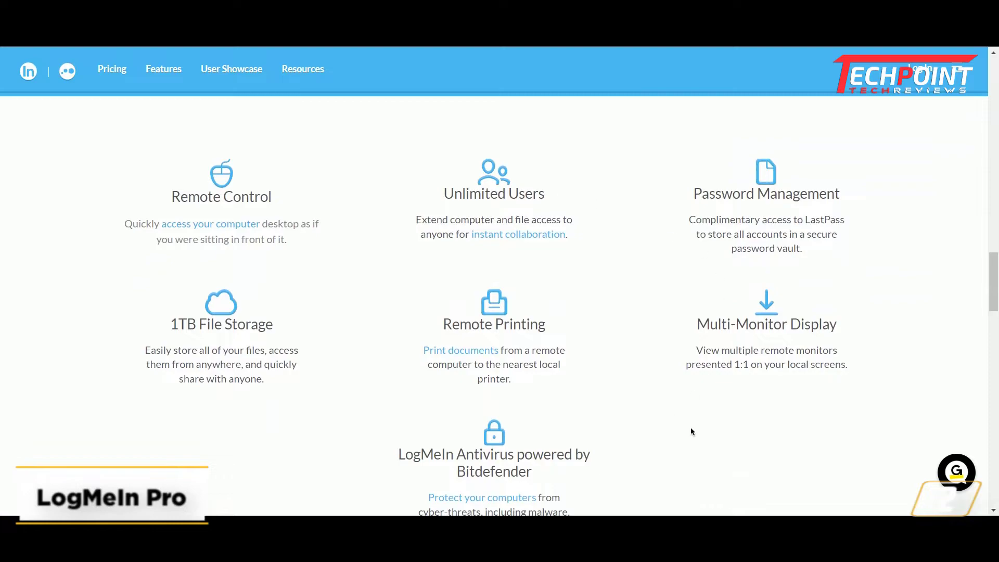
scroll(768, 444, down, 3)
scroll(249, 333, down, 2)
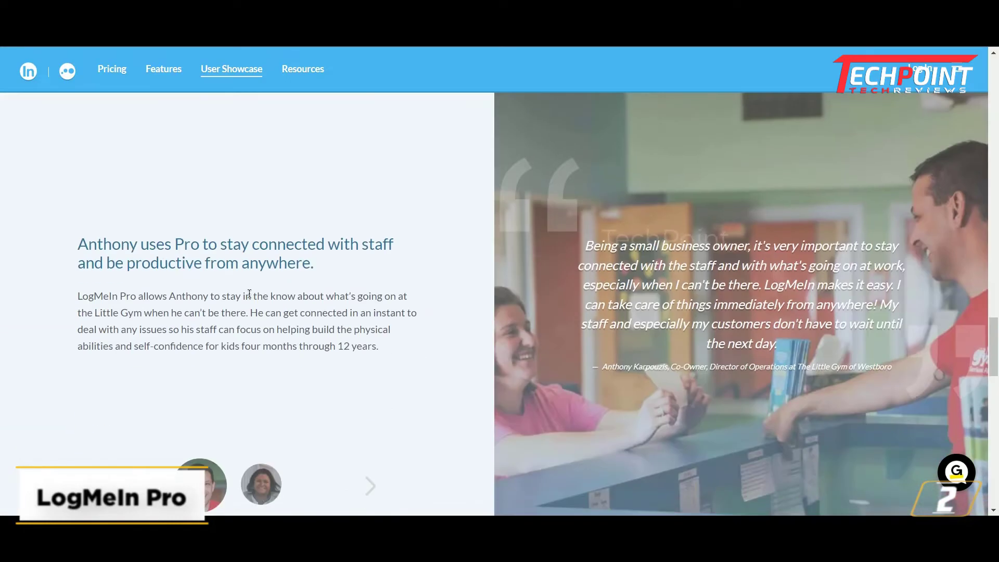
scroll(800, 450, down, 5)
scroll(804, 453, down, 5)
scroll(798, 457, down, 2)
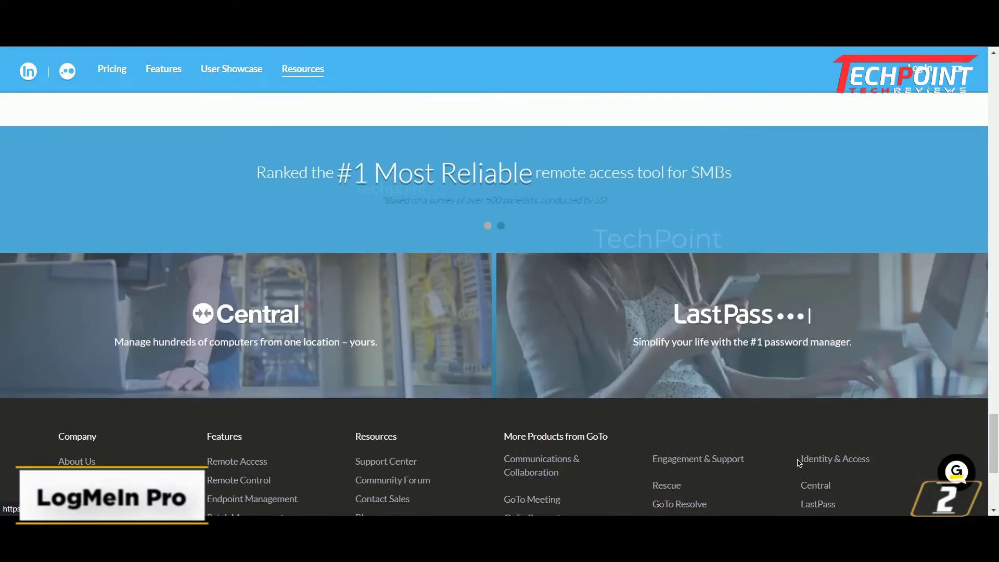
scroll(291, 333, down, 3)
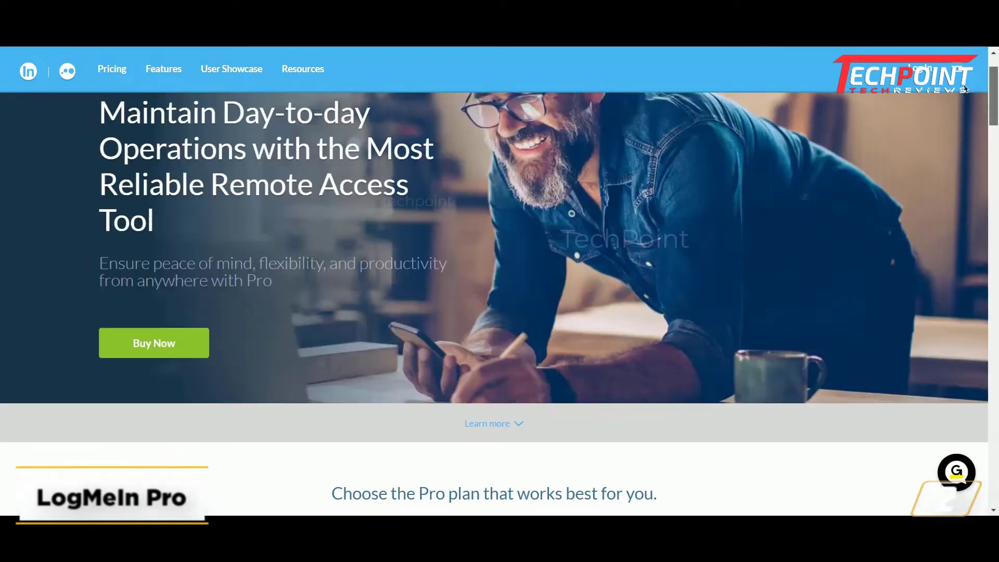
drag(992, 474, 985, 78)
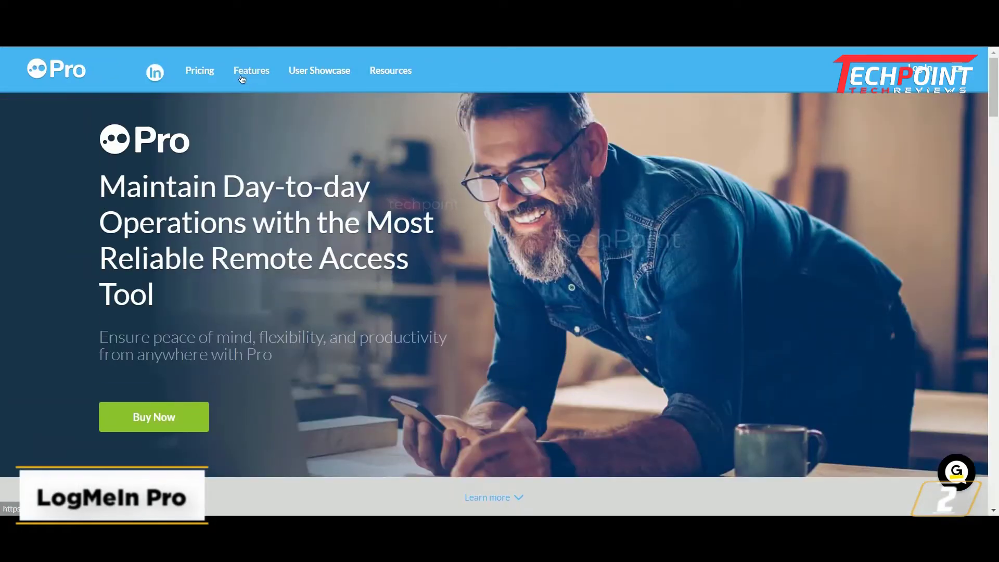
Step: Open and dismiss the link context menu on the Features nav item, twice
right_click(241, 78)
key(Escape)
right_click(207, 71)
key(Escape)
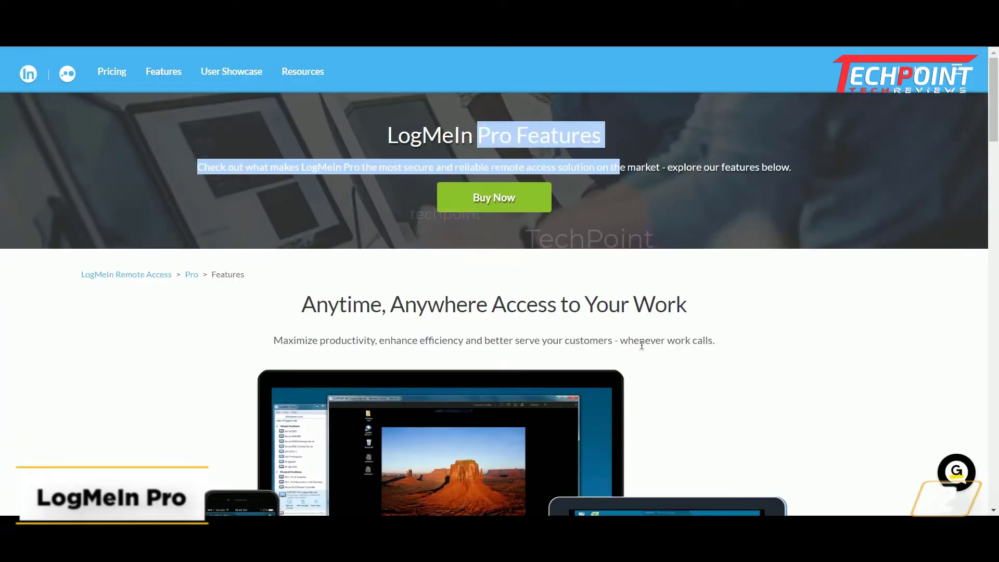
scroll(641, 356, down, 3)
scroll(578, 392, down, 4)
scroll(578, 392, down, 1)
scroll(571, 398, down, 2)
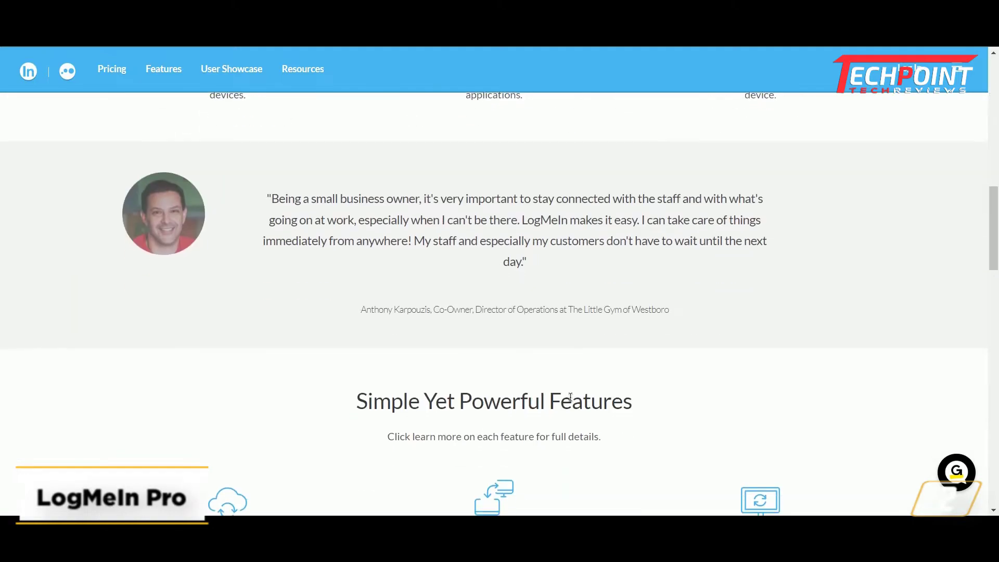
scroll(571, 398, down, 3)
scroll(571, 401, down, 3)
scroll(570, 401, down, 3)
scroll(570, 404, down, 2)
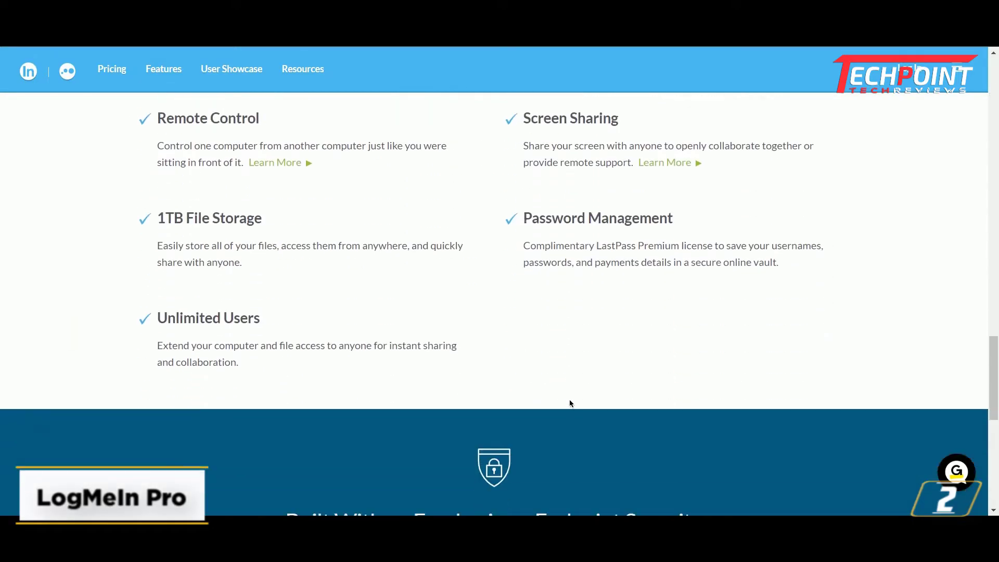
scroll(570, 404, down, 3)
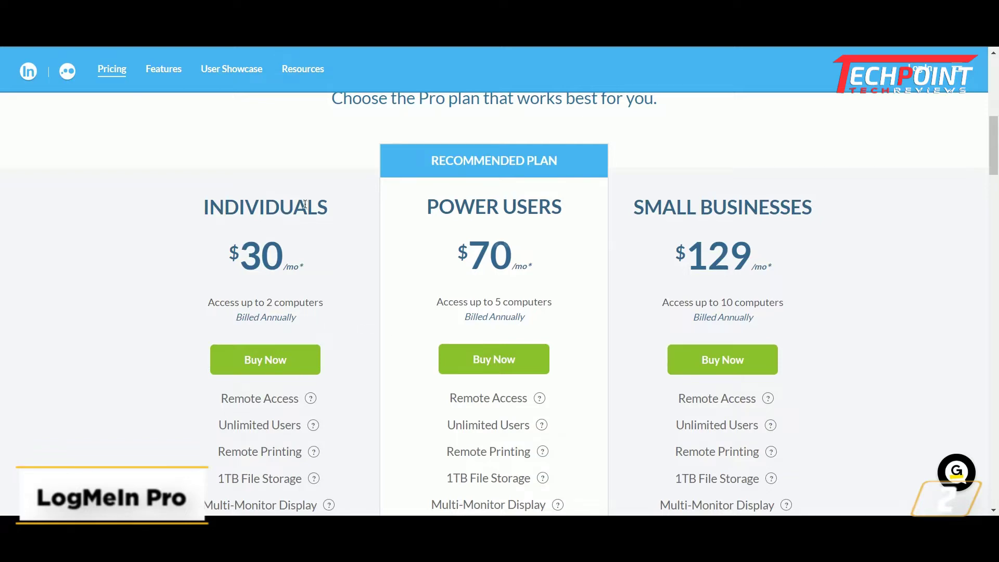
scroll(718, 361, down, 2)
scroll(679, 374, down, 3)
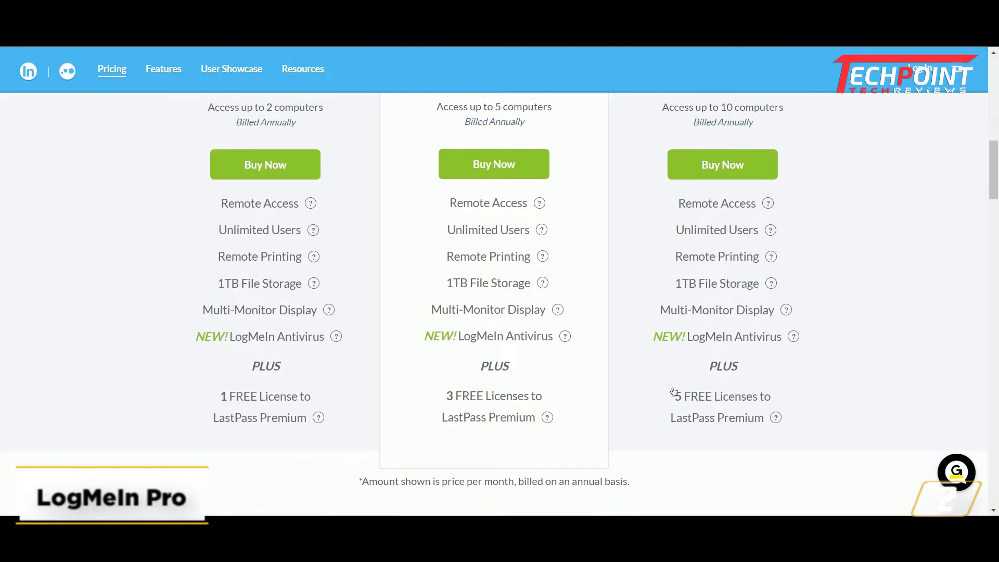
Step: Open the LogMeIn site-wide navigation overlay, then close it to reveal the pricing cards
click(959, 68)
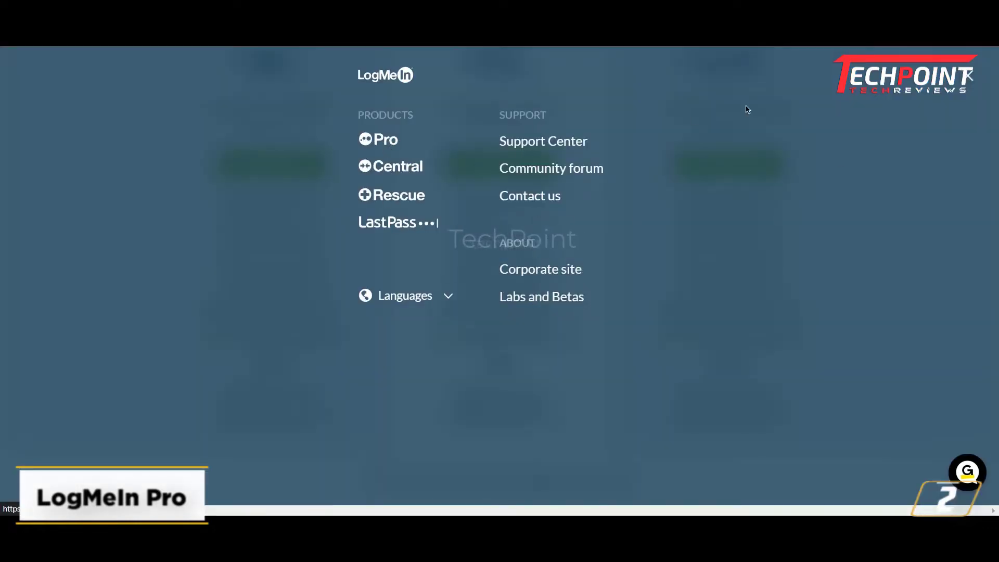
click(969, 80)
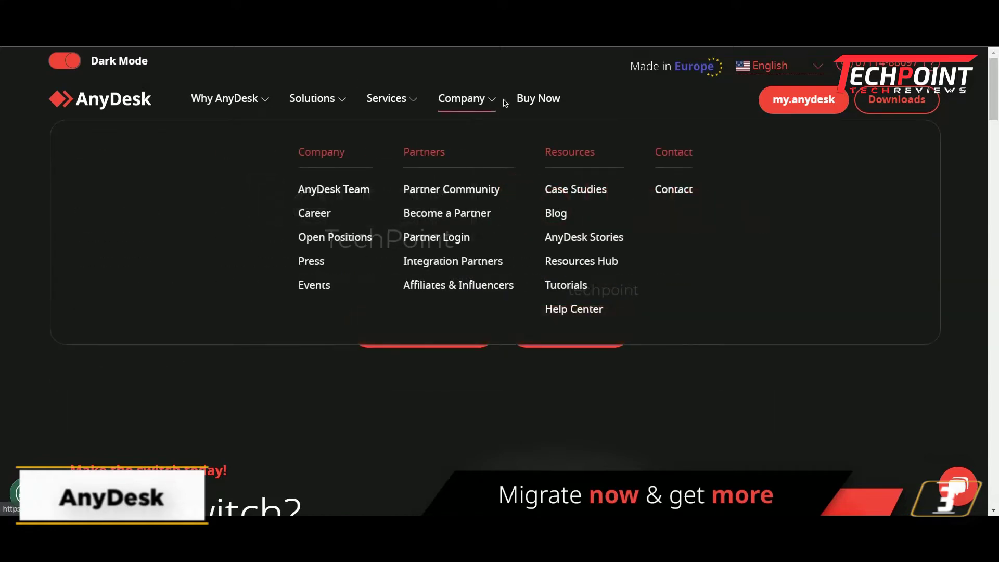
Step: Right-click near the top of the AnyDesk homepage before scrolling through it
right_click(531, 102)
mouse_move(224, 98)
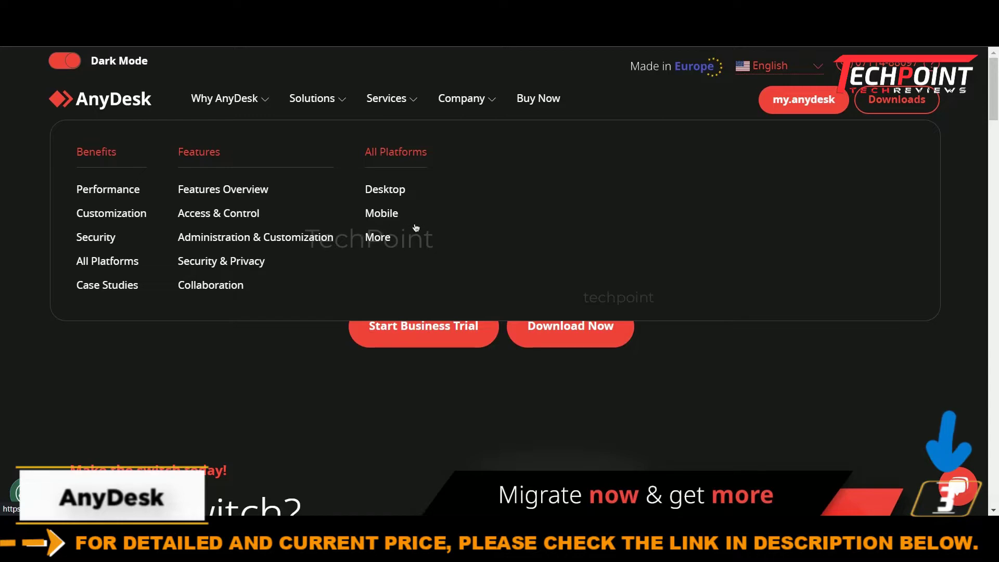
scroll(568, 319, down, 3)
scroll(508, 272, down, 2)
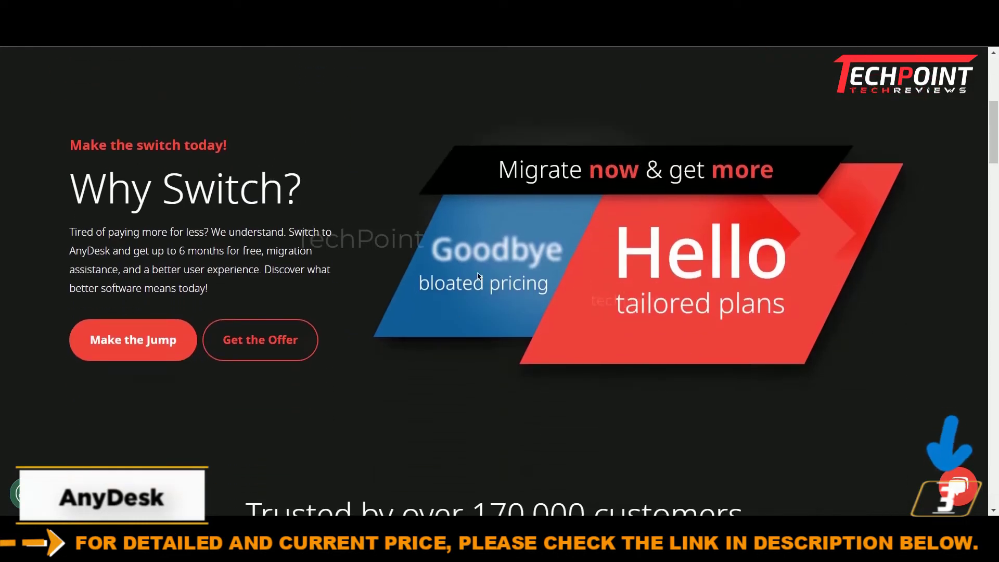
scroll(742, 336, down, 3)
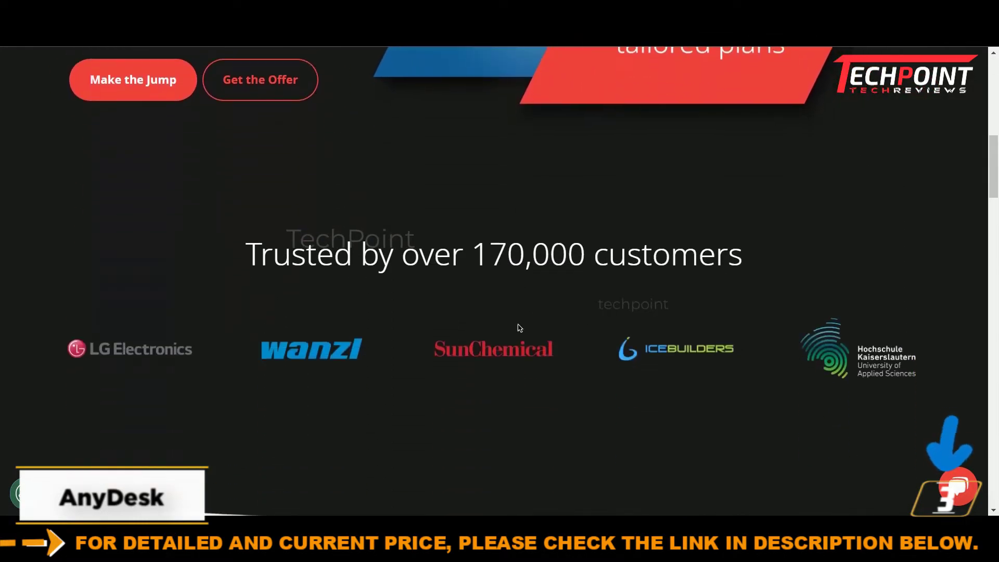
scroll(520, 328, down, 3)
scroll(713, 404, down, 3)
scroll(716, 298, down, 1)
scroll(716, 297, down, 2)
scroll(702, 312, down, 2)
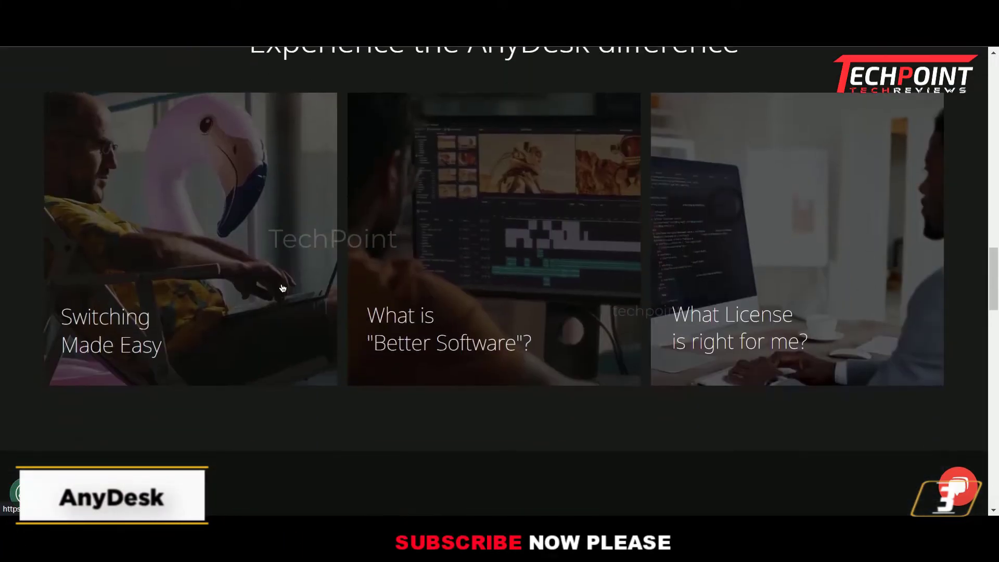
scroll(654, 358, down, 3)
scroll(654, 357, down, 2)
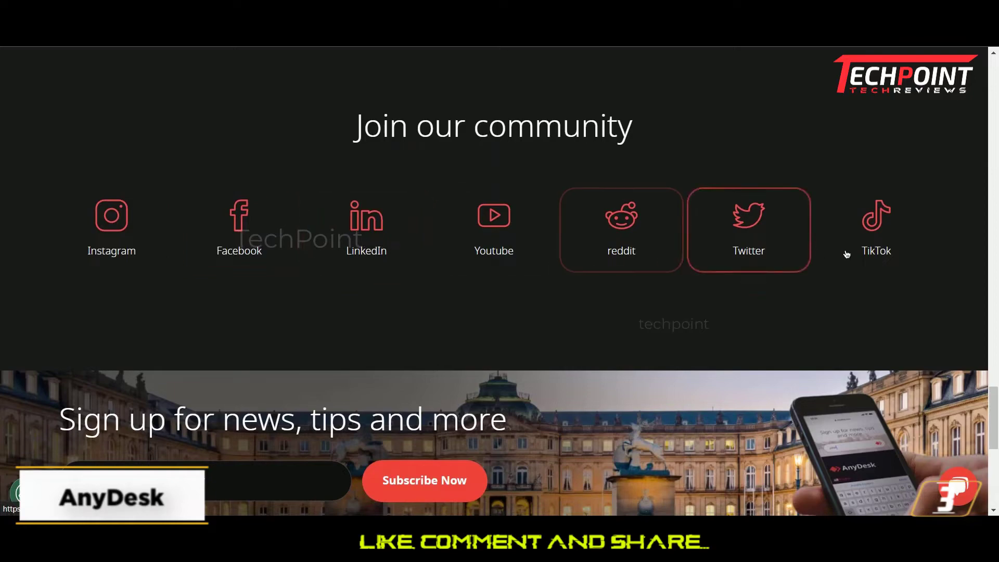
scroll(478, 310, down, 4)
scroll(544, 277, down, 2)
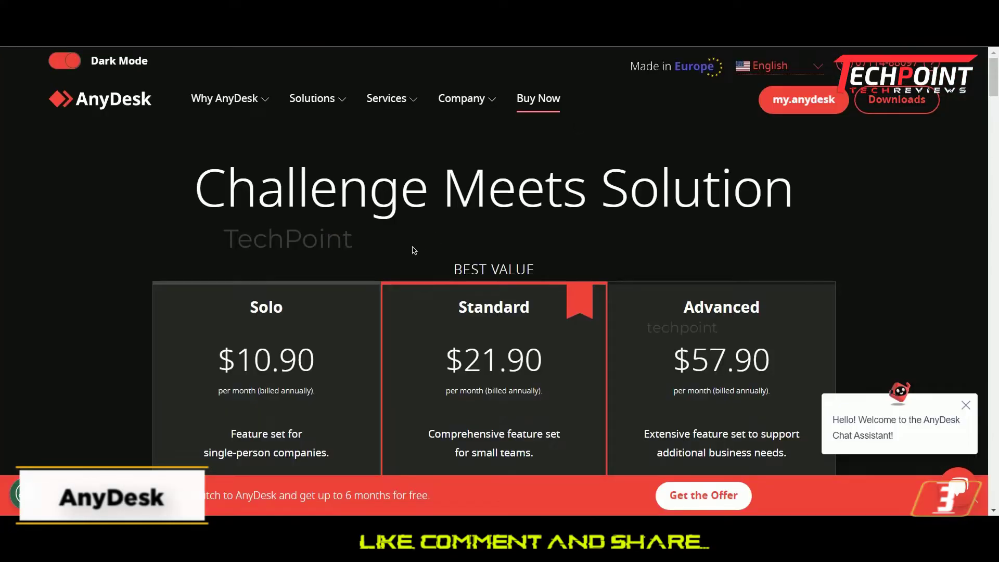
scroll(413, 250, down, 2)
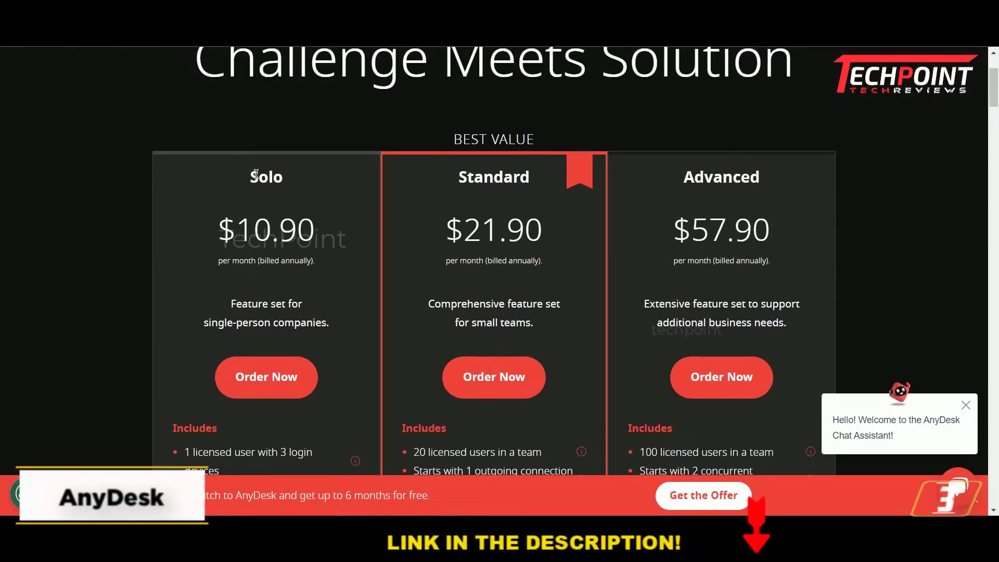
scroll(250, 275, down, 1)
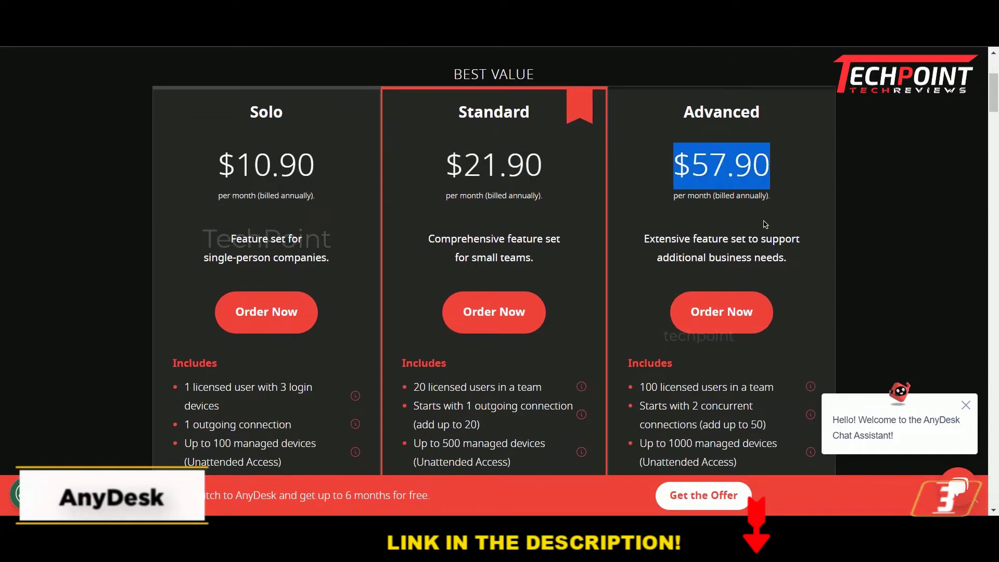
scroll(756, 234, down, 2)
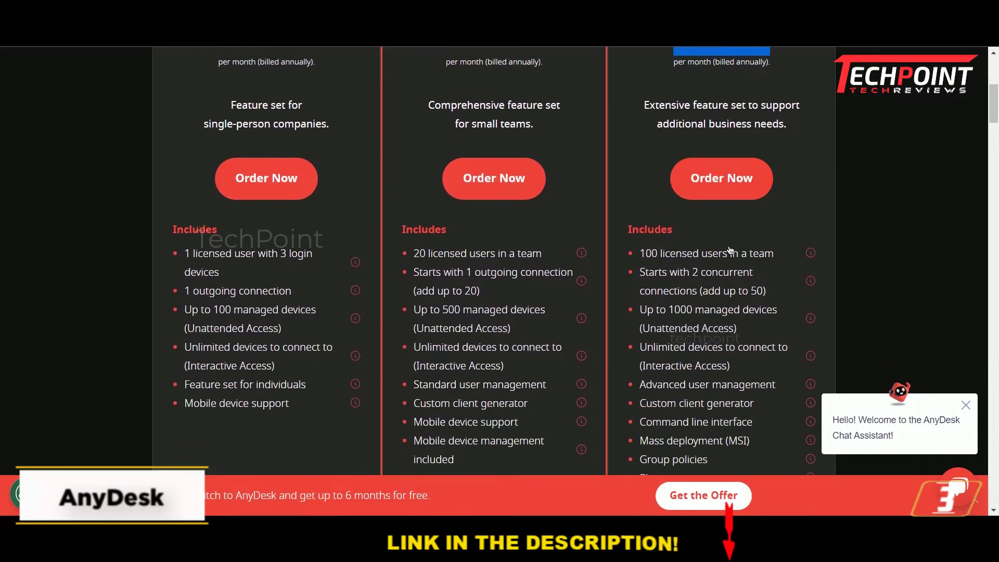
scroll(756, 234, down, 1)
scroll(617, 296, down, 2)
scroll(616, 297, down, 1)
scroll(616, 297, down, 2)
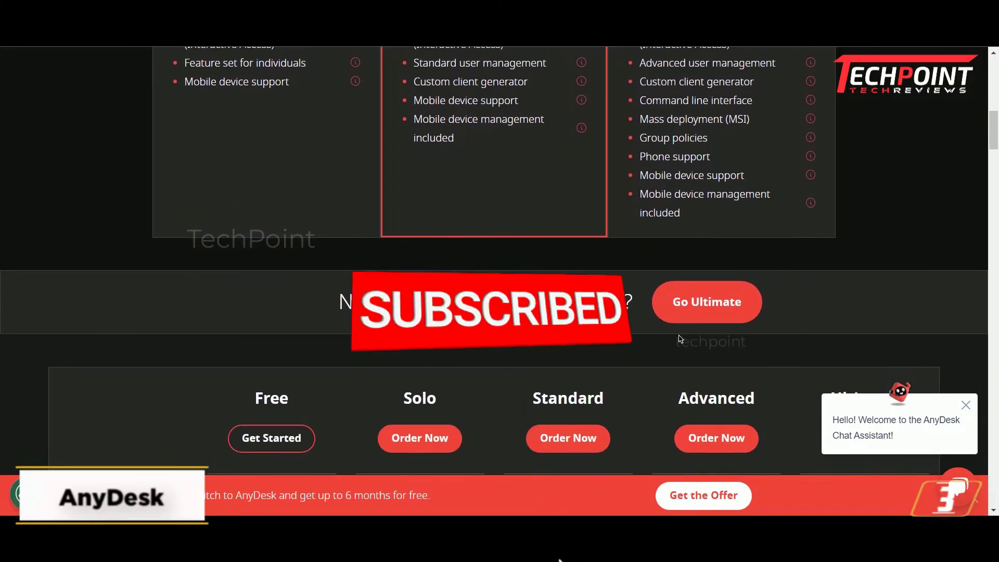
scroll(522, 392, down, 2)
scroll(764, 341, down, 3)
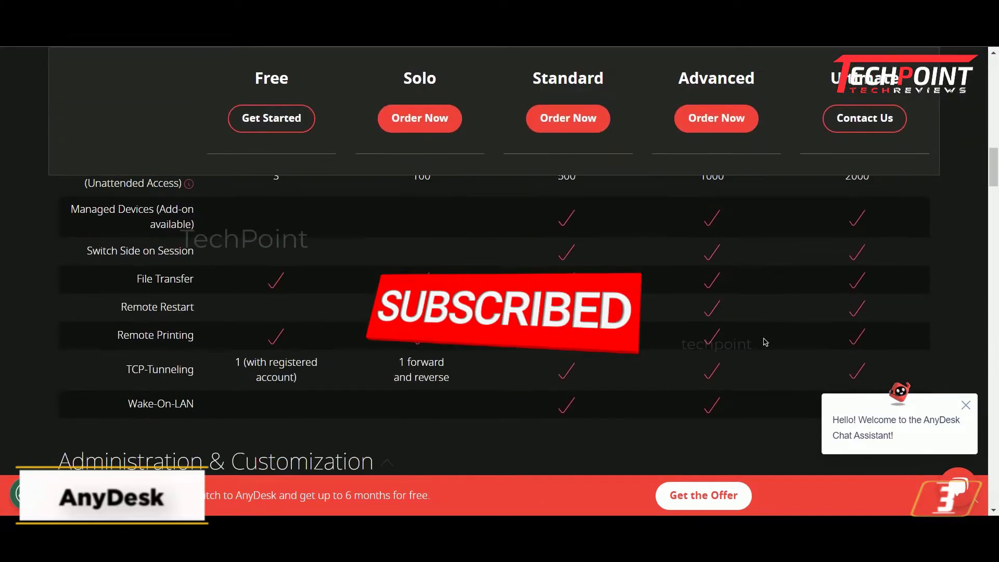
scroll(312, 379, down, 3)
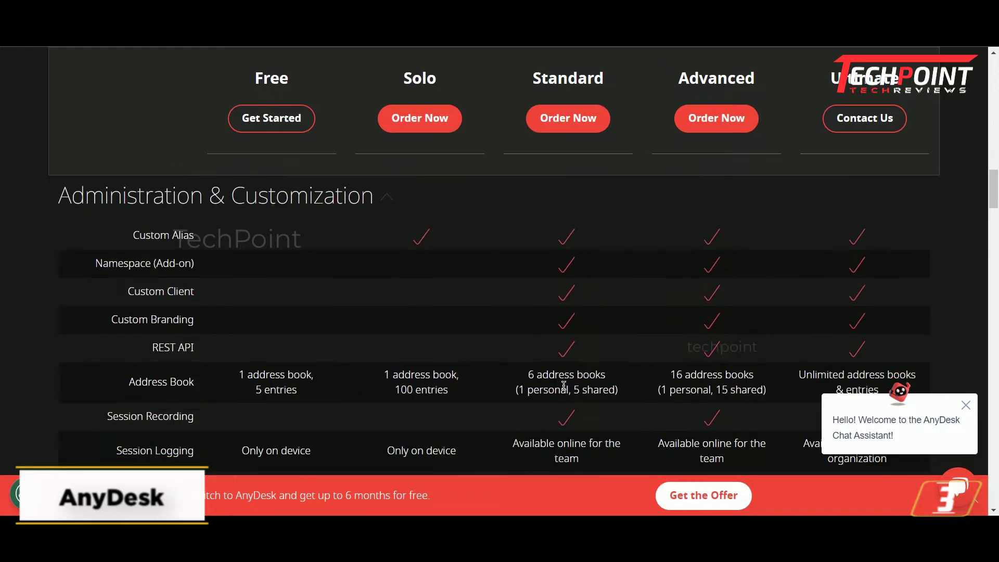
scroll(689, 401, down, 3)
scroll(690, 401, down, 3)
scroll(689, 402, down, 3)
scroll(691, 405, down, 3)
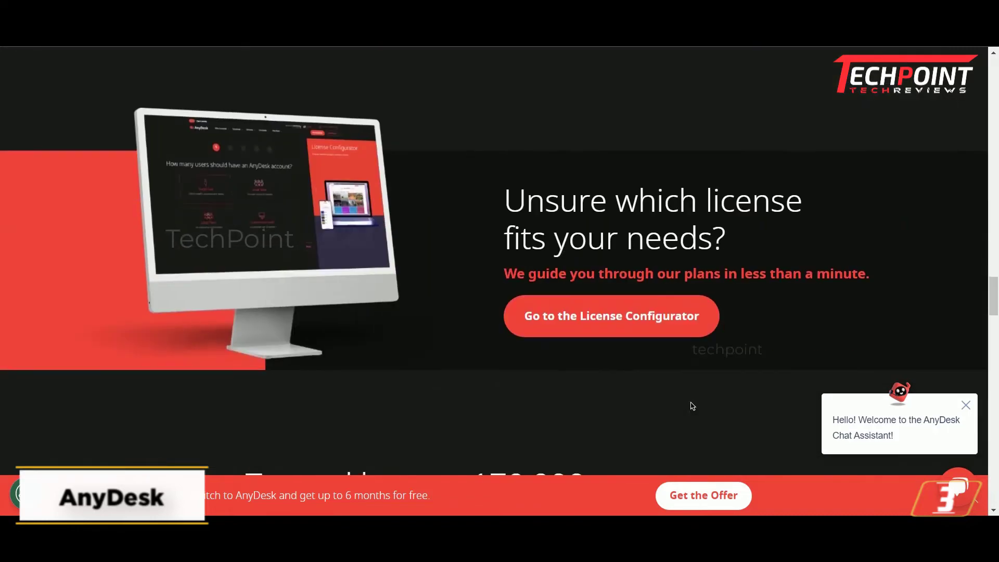
scroll(690, 408, down, 5)
scroll(690, 411, down, 4)
scroll(718, 418, down, 5)
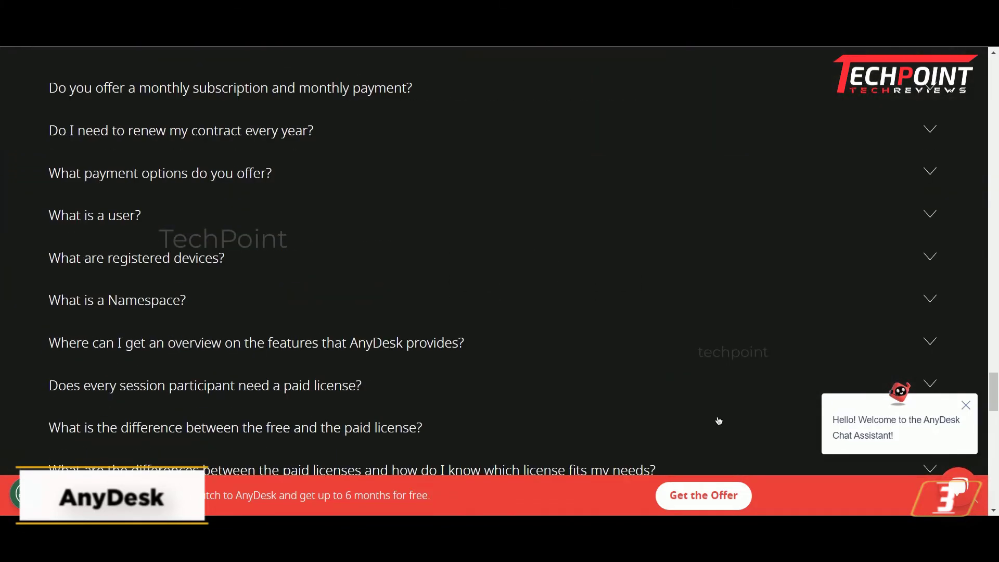
scroll(580, 233, down, 10)
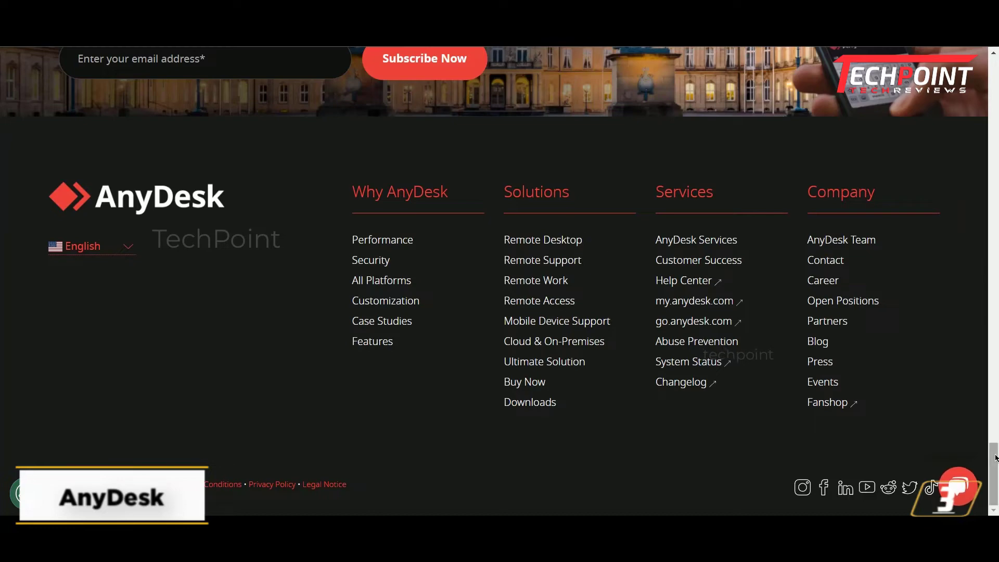
drag(996, 458, 994, 66)
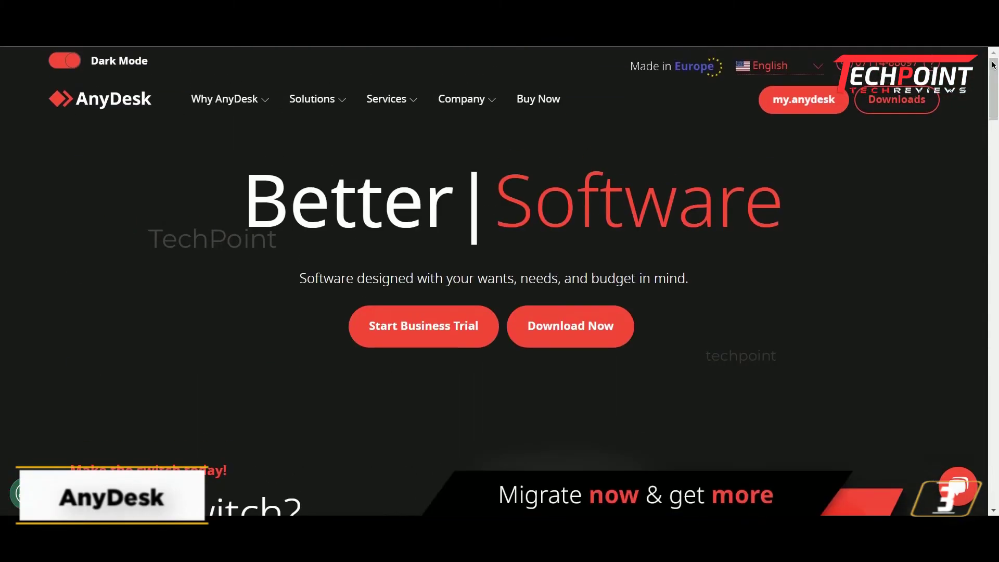
Step: Open the AnyDesk Downloads page, highlighting and then deselecting the All Platforms heading text
click(890, 102)
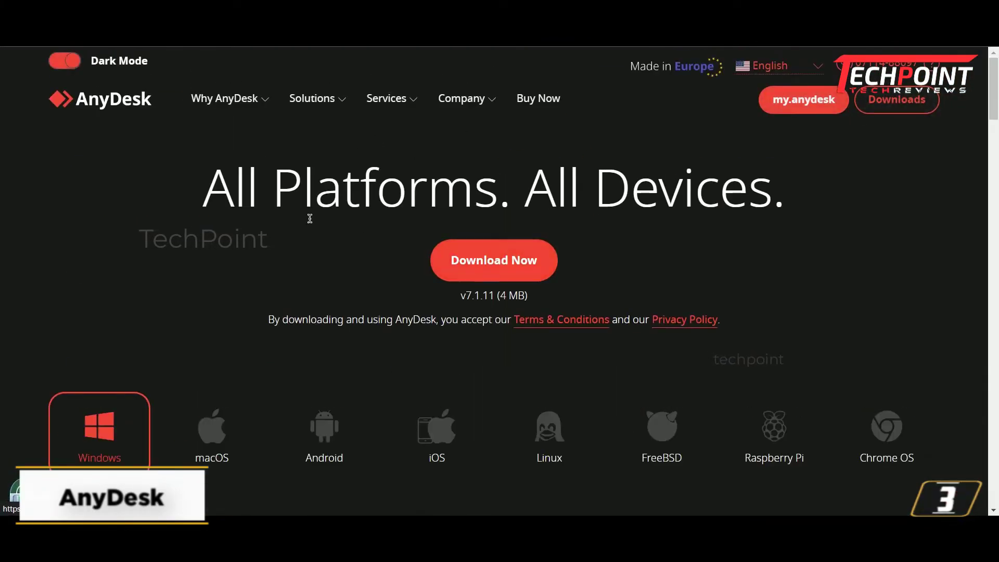
drag(266, 207, 669, 200)
click(591, 294)
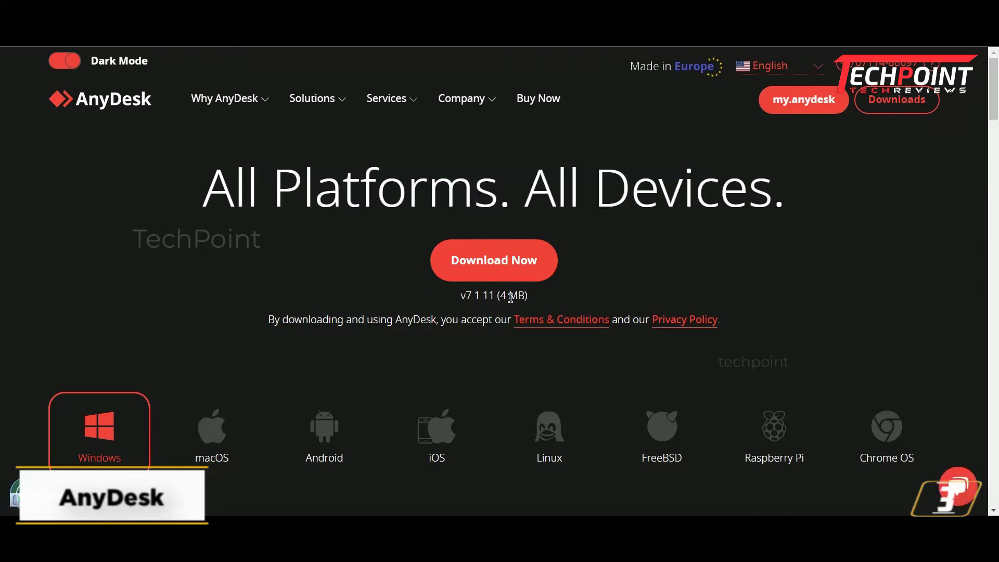
click(555, 299)
scroll(489, 323, down, 2)
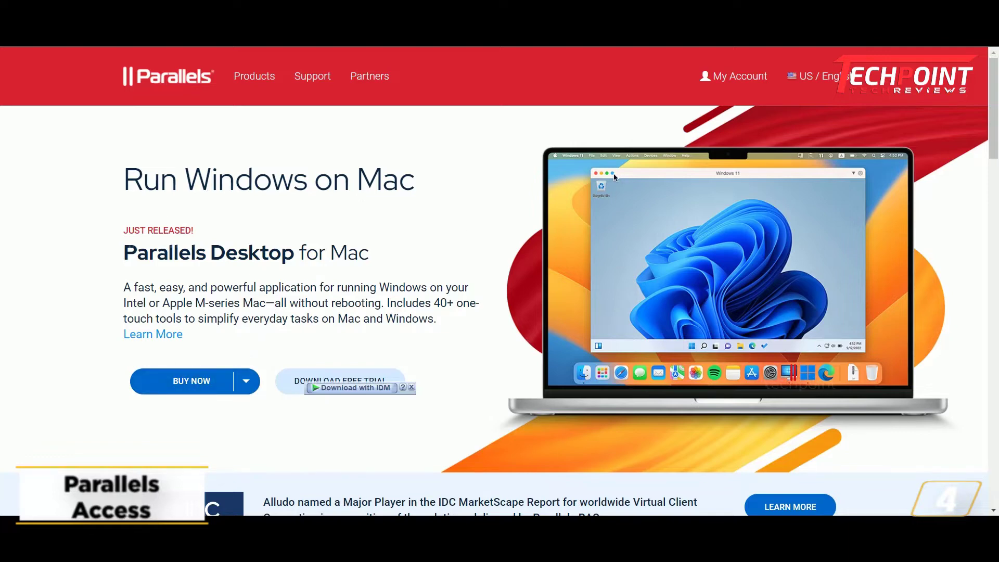
scroll(826, 375, down, 1)
scroll(751, 370, down, 2)
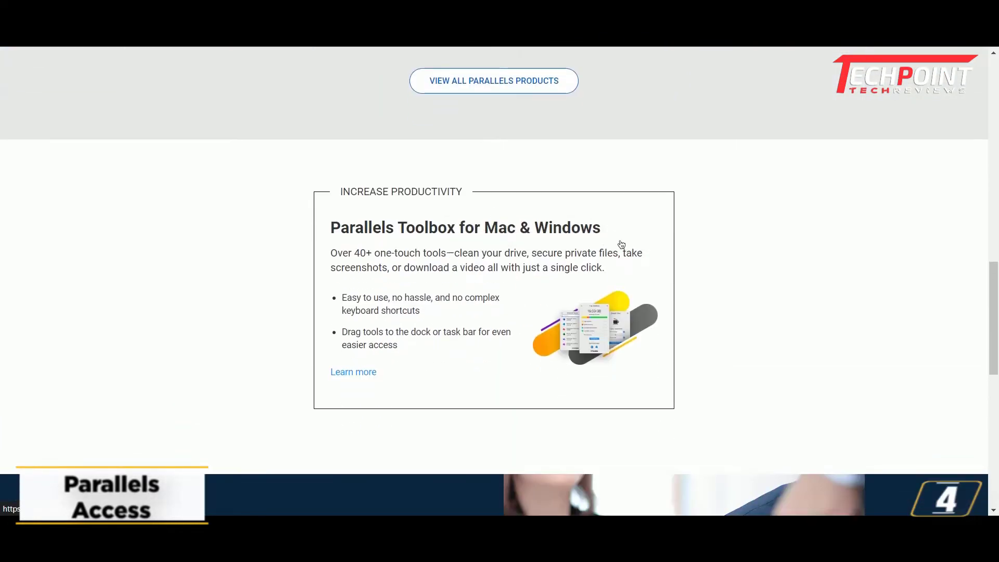
scroll(651, 357, down, 2)
scroll(651, 357, down, 1)
scroll(356, 282, down, 3)
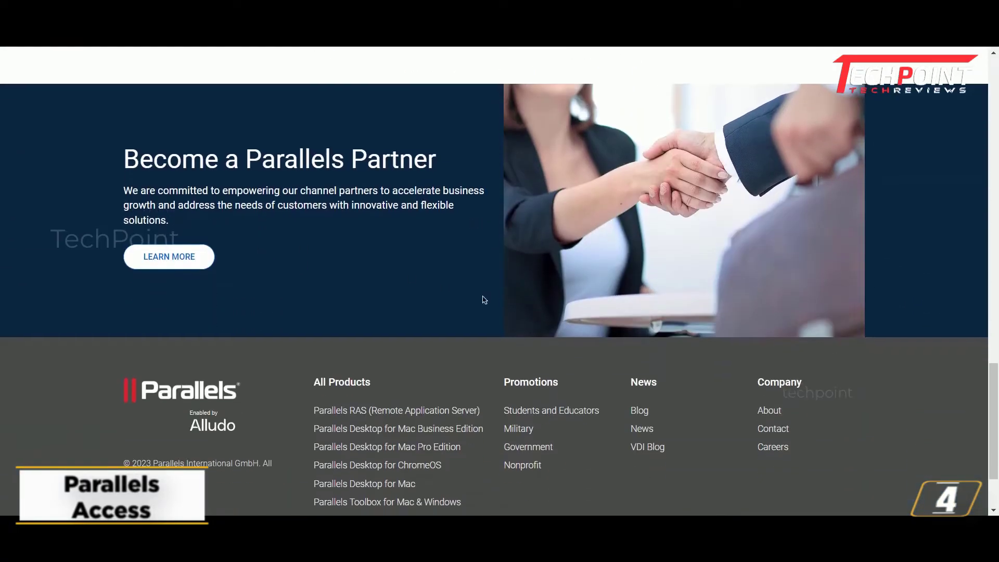
scroll(517, 310, down, 2)
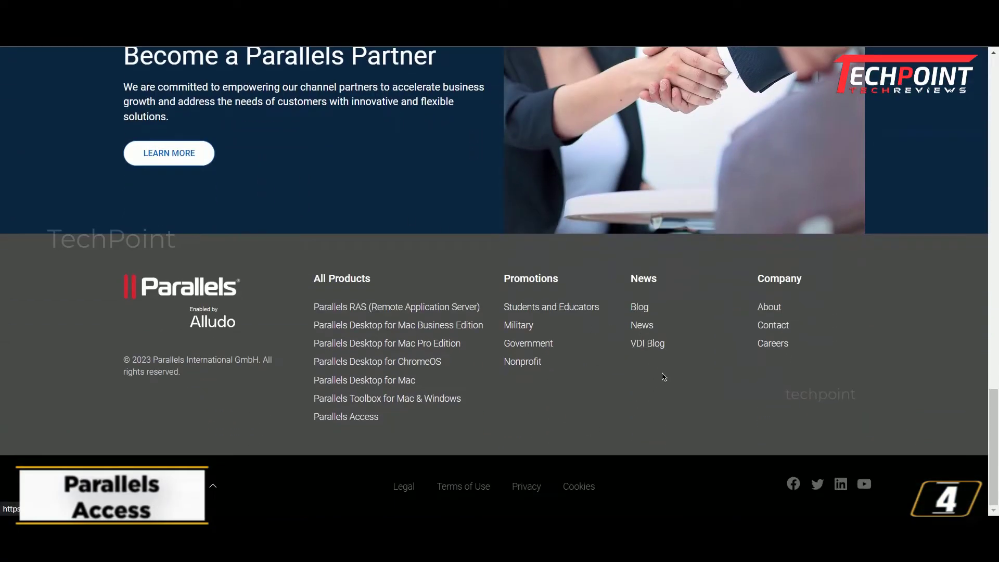
scroll(663, 386, up, 5)
scroll(662, 386, up, 4)
scroll(663, 386, up, 5)
scroll(663, 386, up, 1)
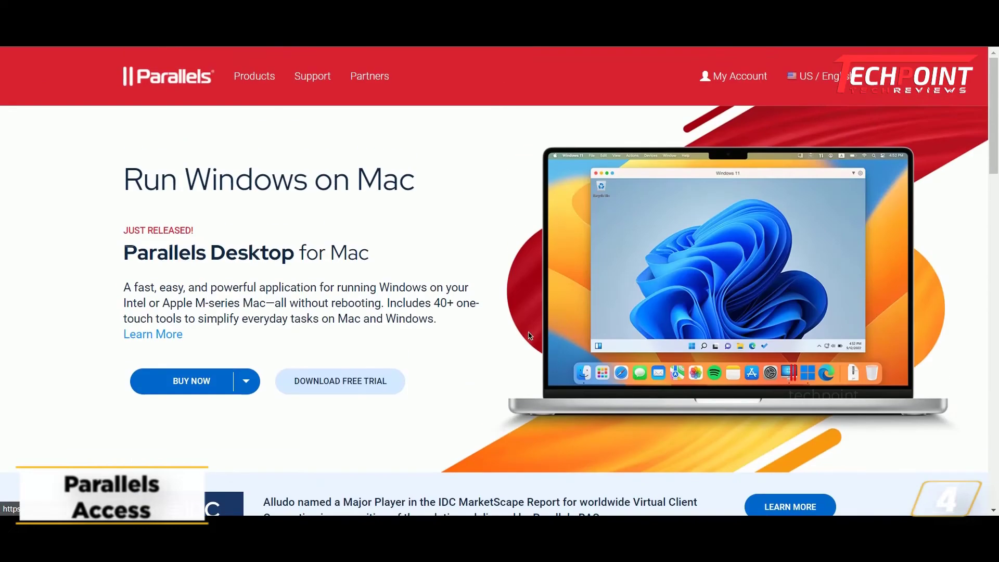
Step: Open the Parallels Products menu after browsing the homepage to the footer
click(265, 76)
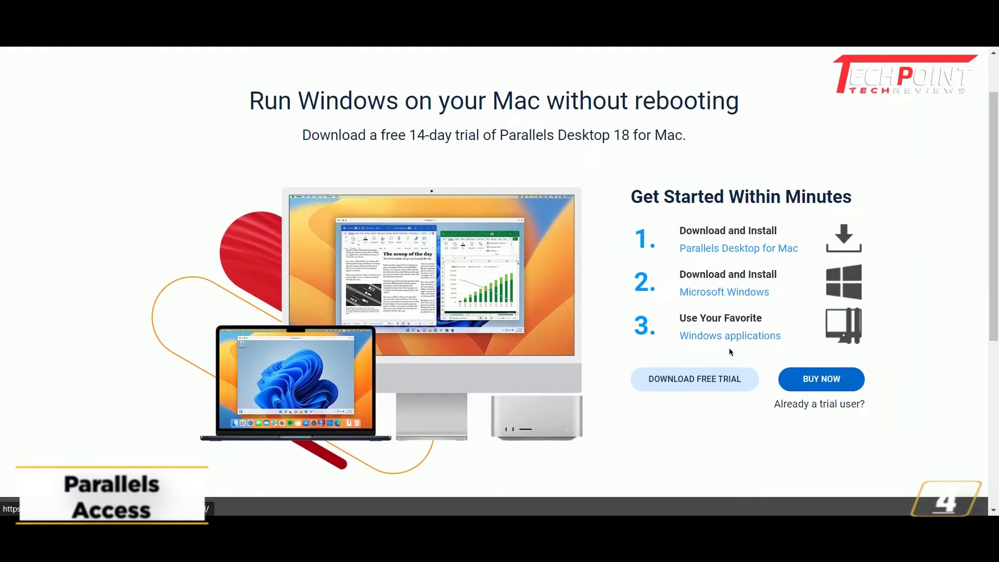
scroll(699, 323, down, 2)
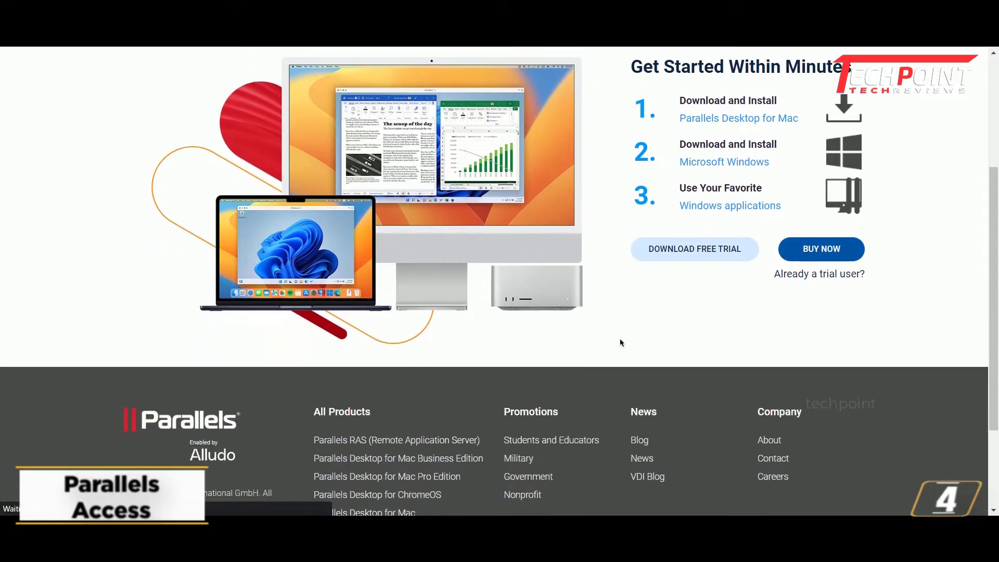
scroll(462, 315, down, 1)
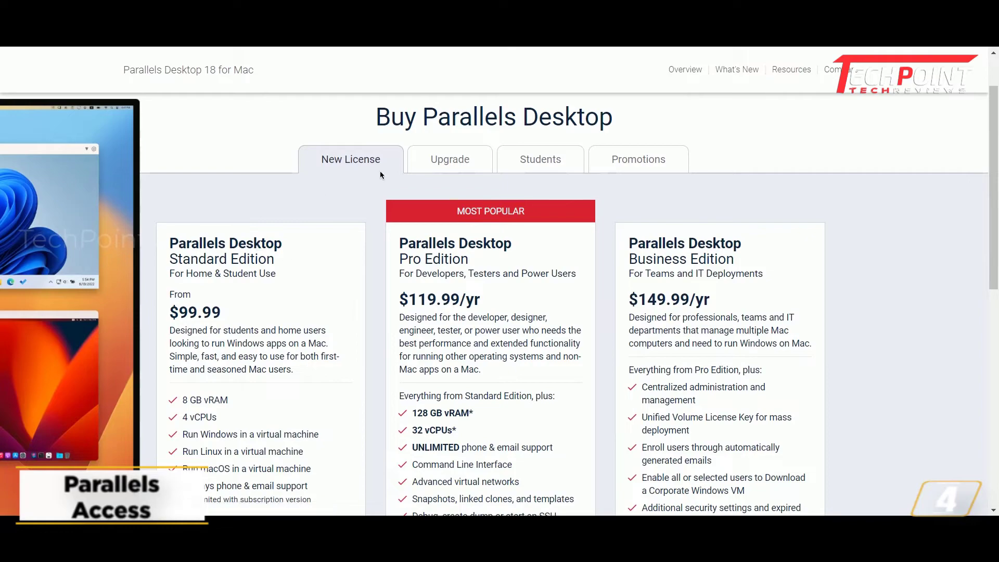
scroll(600, 191, down, 3)
scroll(475, 257, up, 3)
Step: Compare student, military and upgrade Parallels pricing, then accept cookies on the Devolutions site
click(540, 159)
click(653, 160)
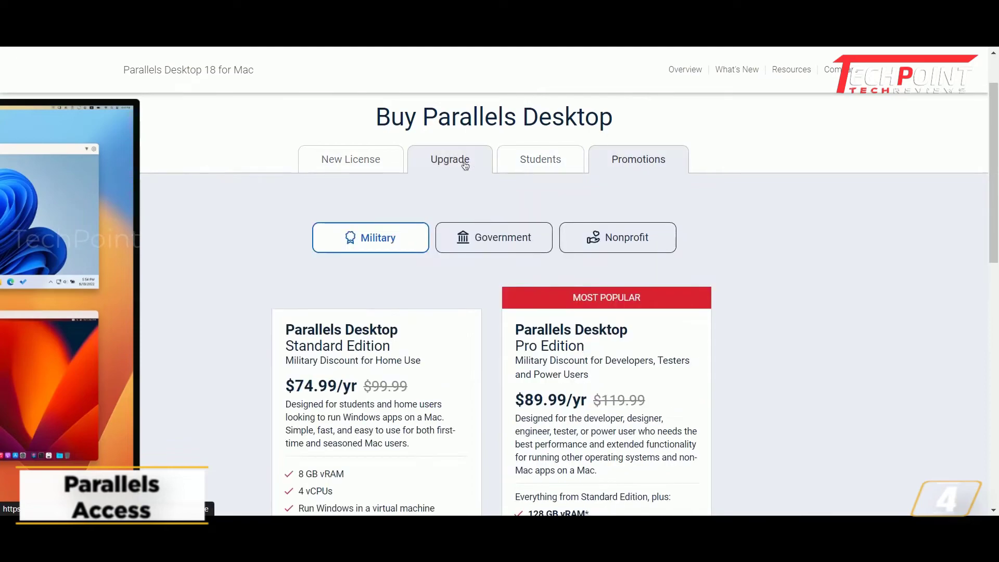
click(454, 161)
click(504, 160)
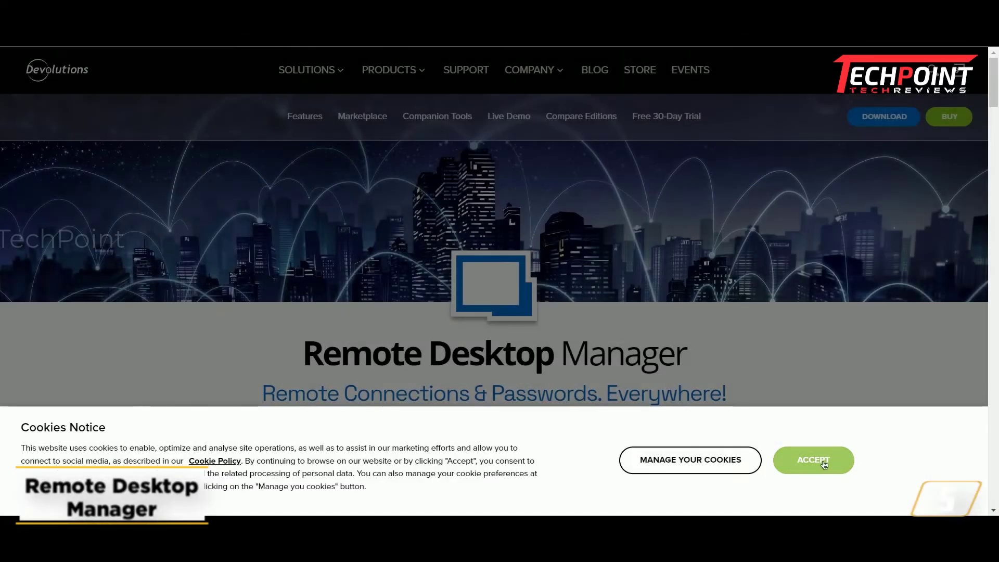
click(824, 465)
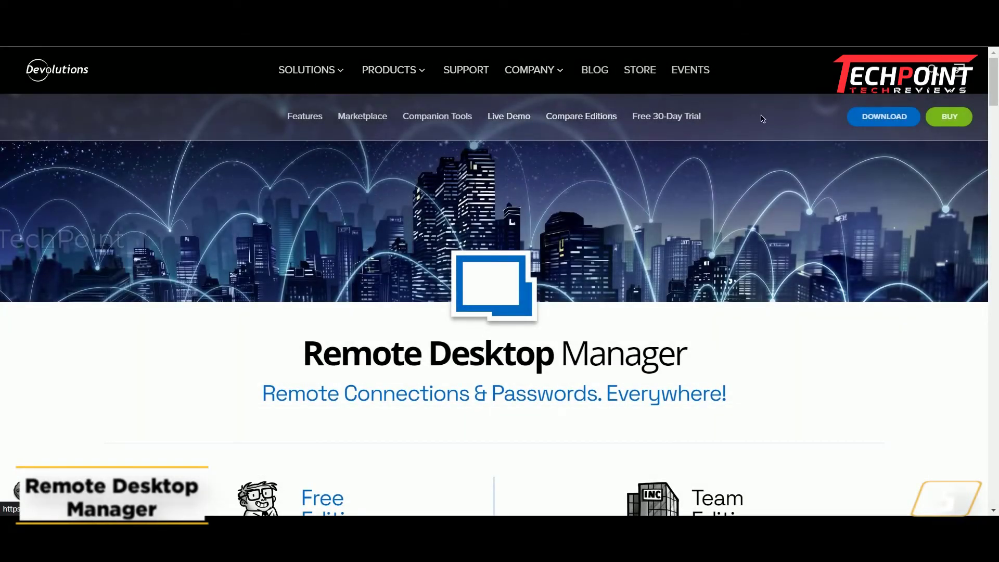
scroll(776, 283, down, 2)
scroll(708, 301, down, 2)
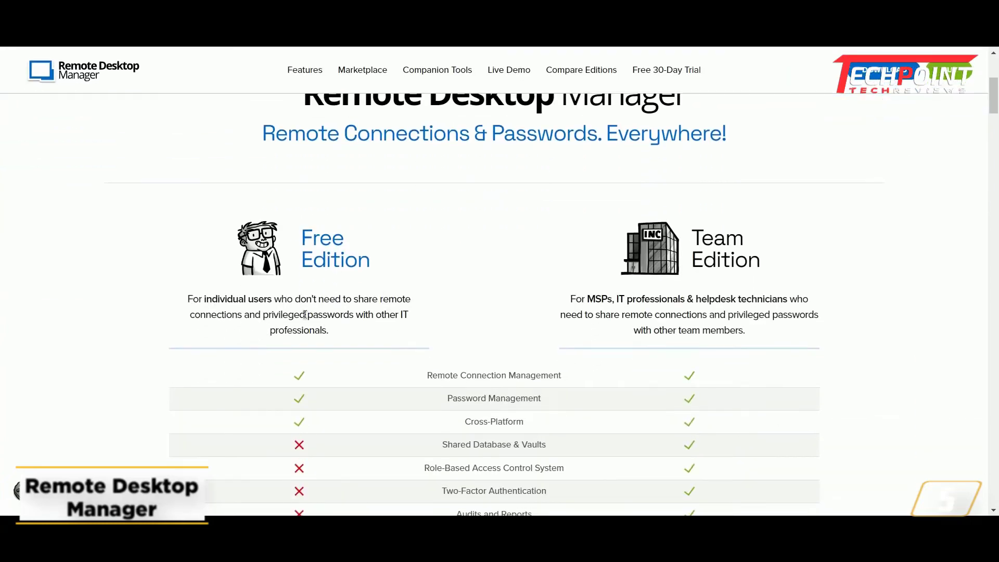
scroll(324, 368, down, 1)
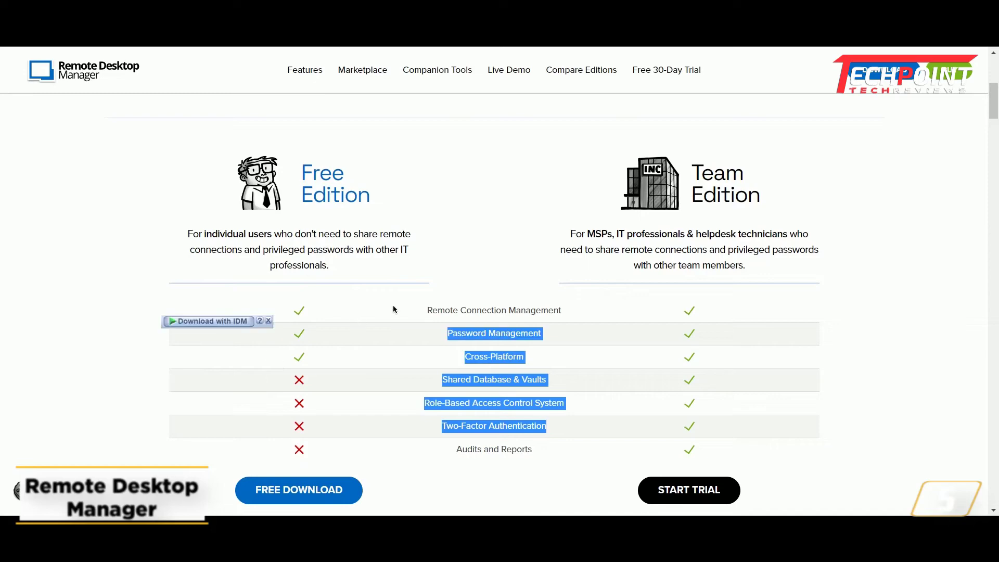
Step: Clear the text selection in the Free versus Team Edition comparison table
click(394, 310)
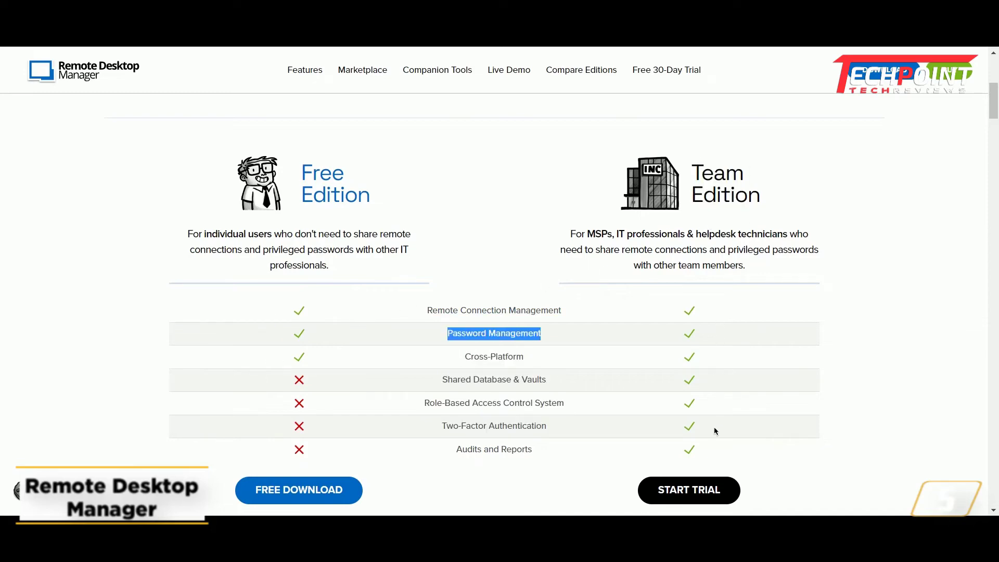
scroll(576, 339, down, 2)
scroll(585, 410, down, 1)
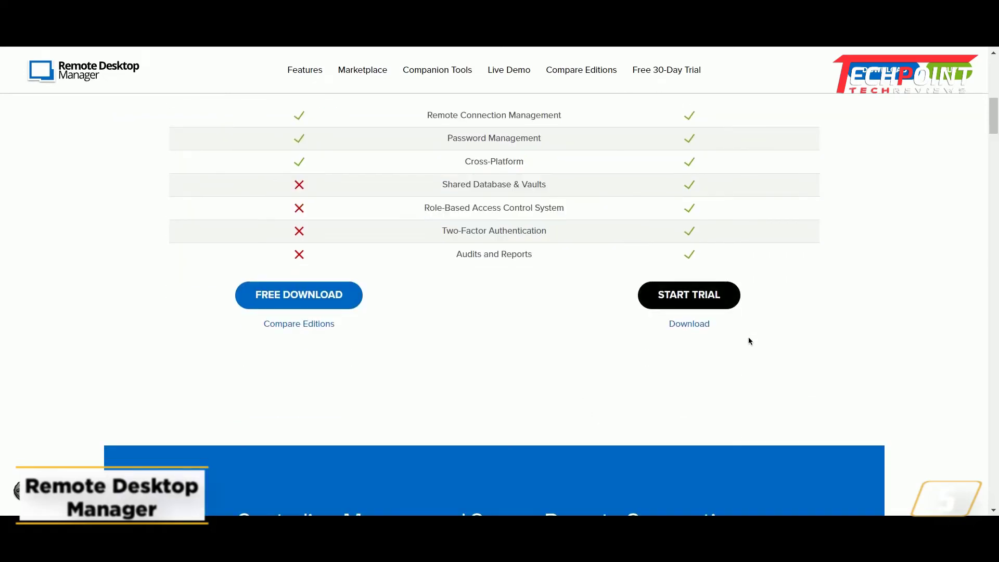
scroll(562, 399, down, 3)
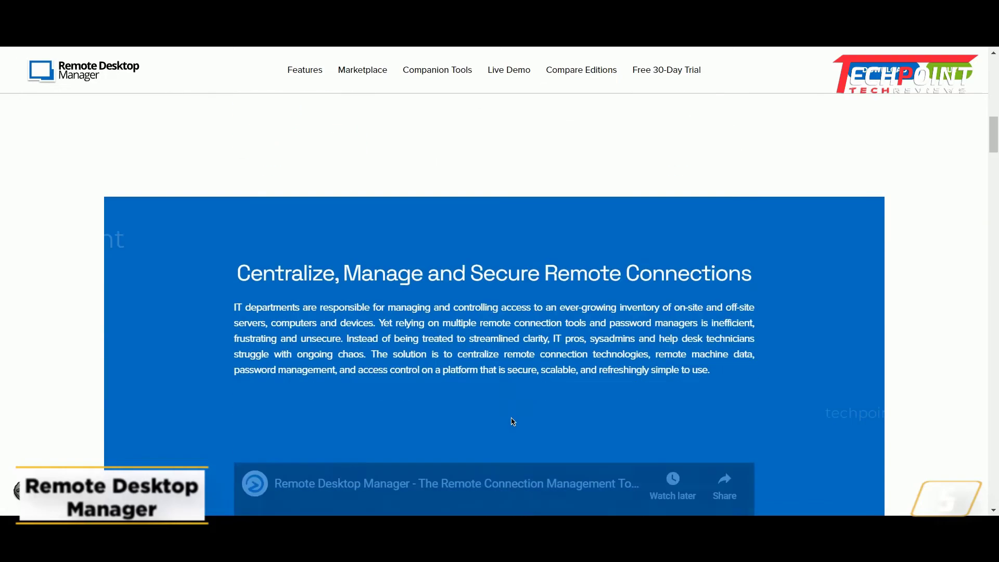
scroll(491, 419, down, 3)
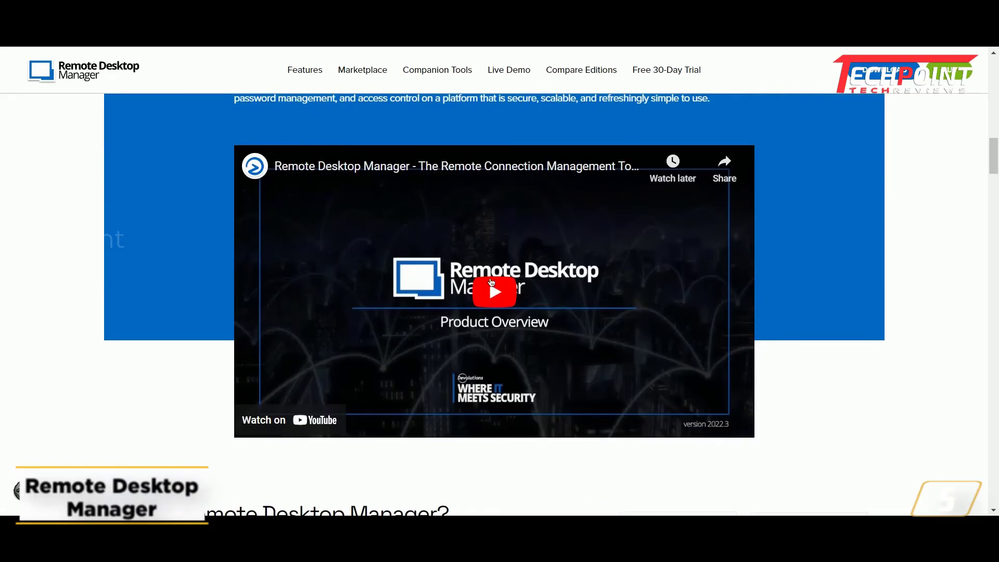
Step: Play the overview video muted and seek forward to the authenticator setup near 1:23
click(491, 282)
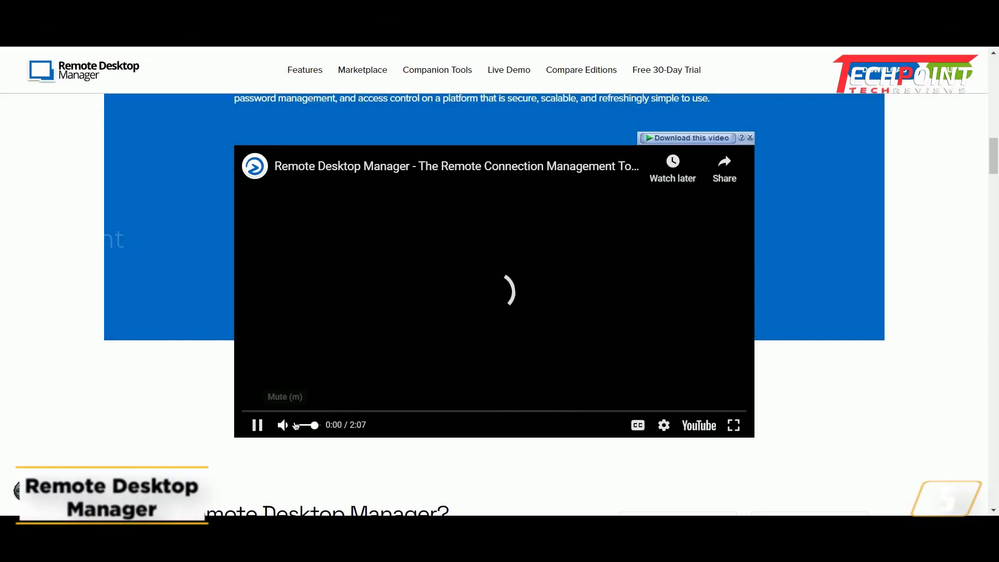
click(284, 424)
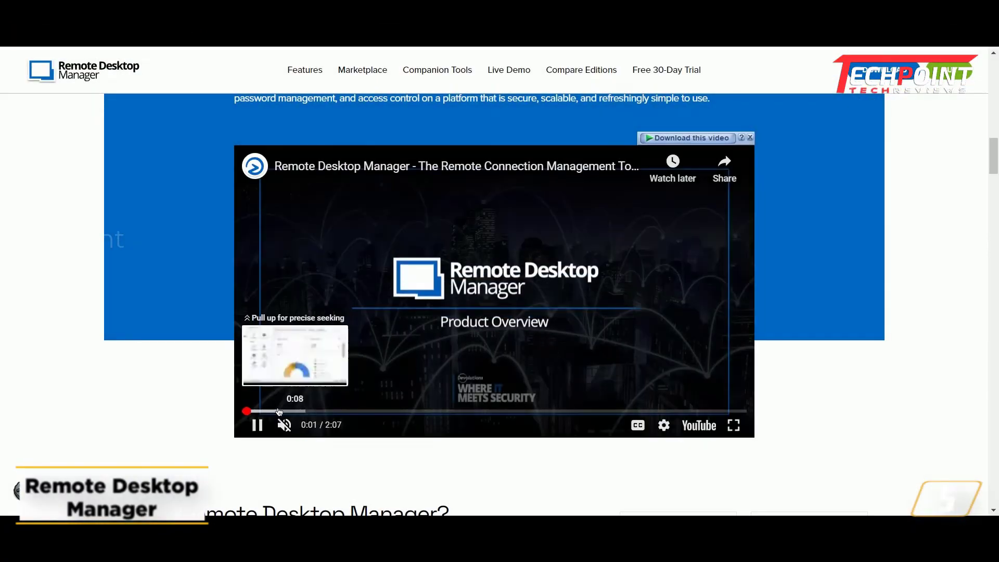
click(278, 411)
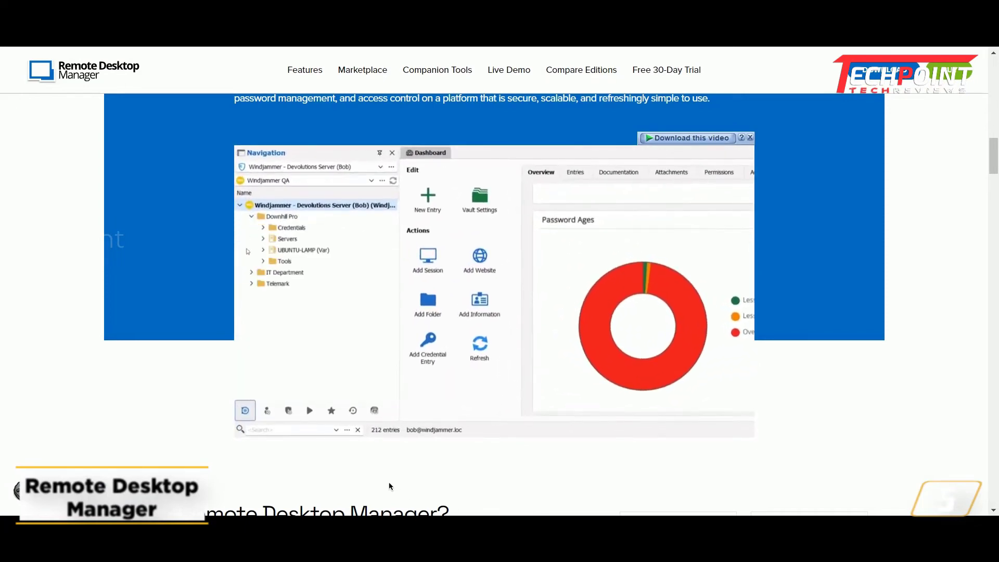
click(334, 410)
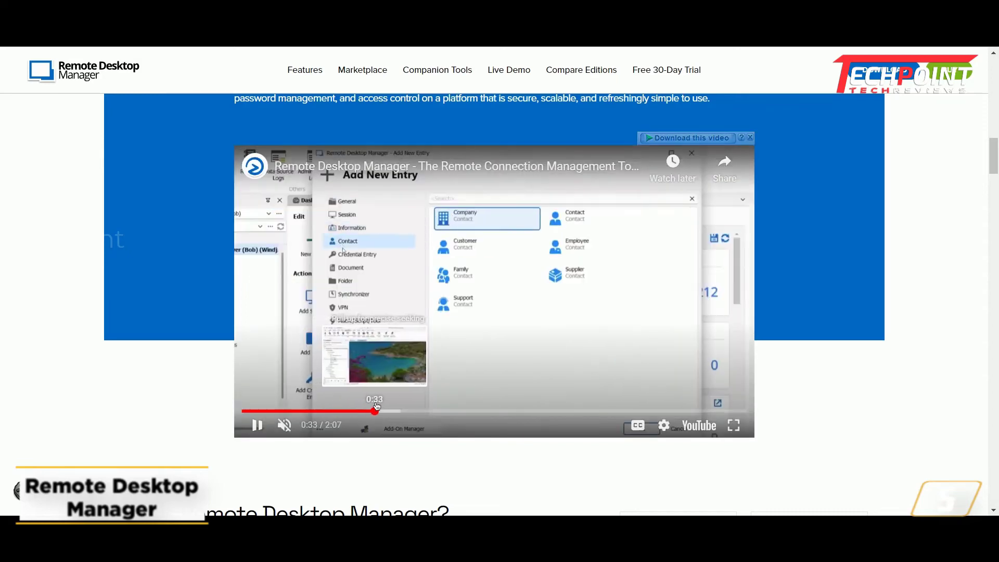
drag(375, 407, 375, 407)
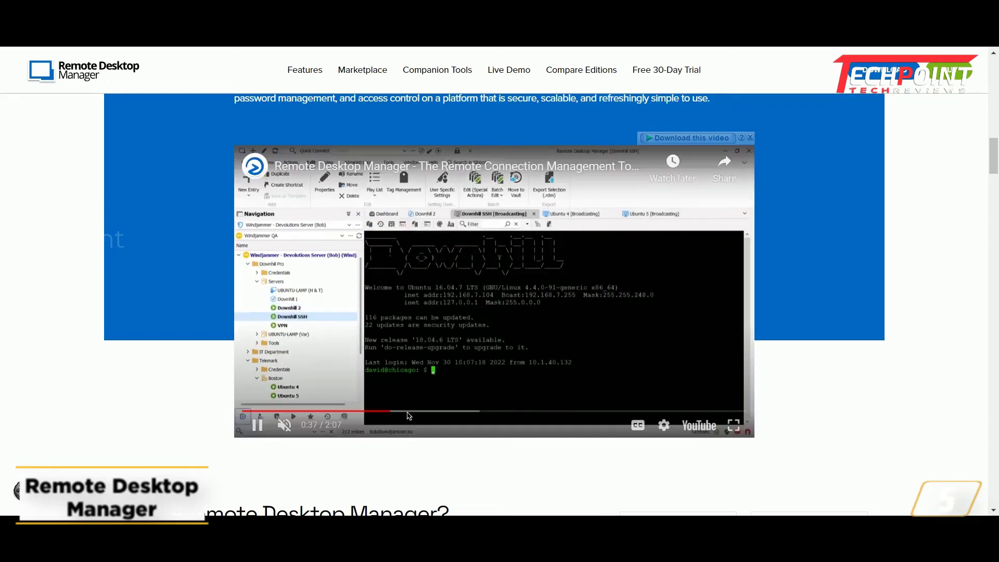
drag(401, 409, 553, 412)
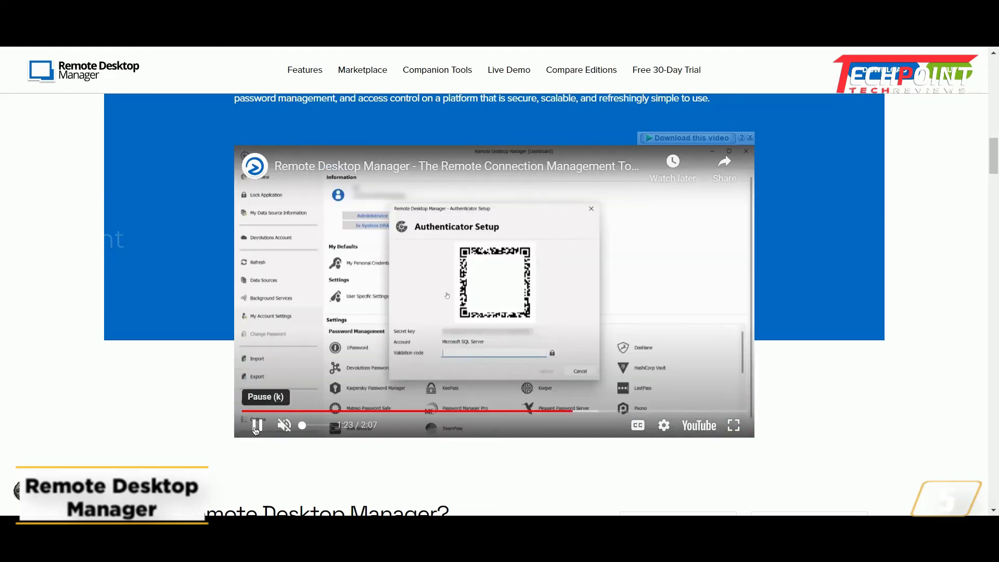
scroll(256, 428, down, 4)
scroll(312, 363, down, 3)
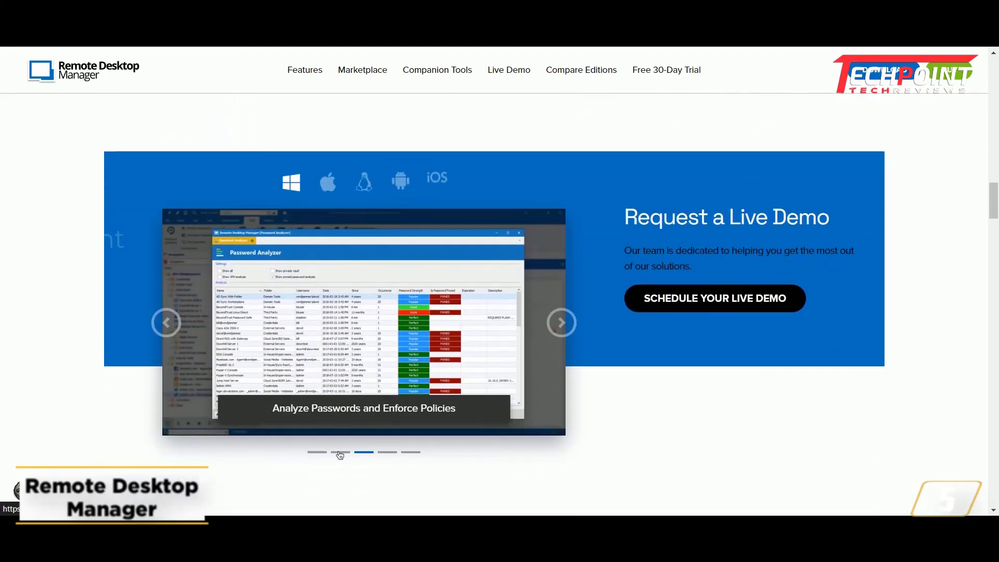
Step: Advance the Remote Desktop Manager screenshot carousel through seven consecutive slides
click(561, 323)
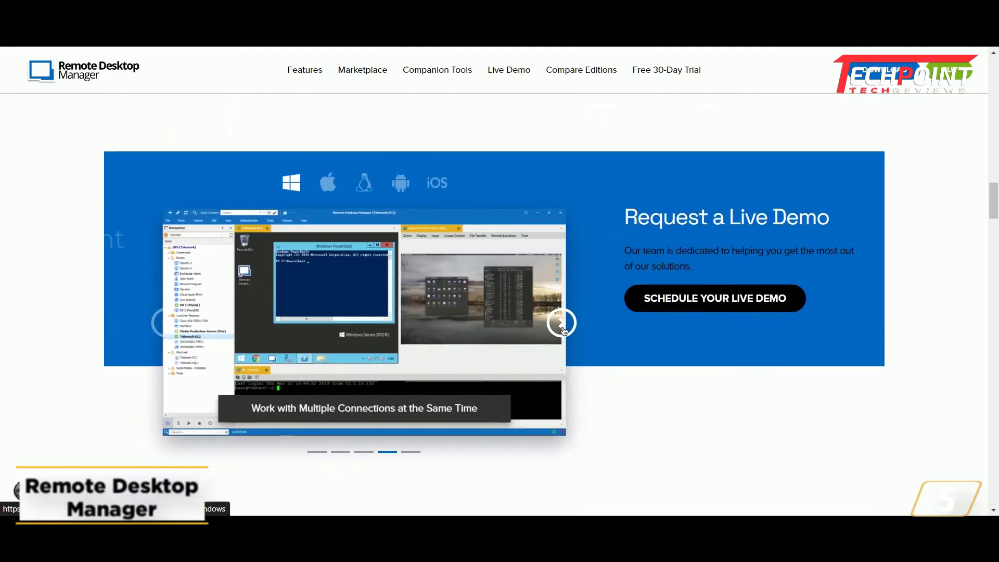
click(562, 323)
click(565, 329)
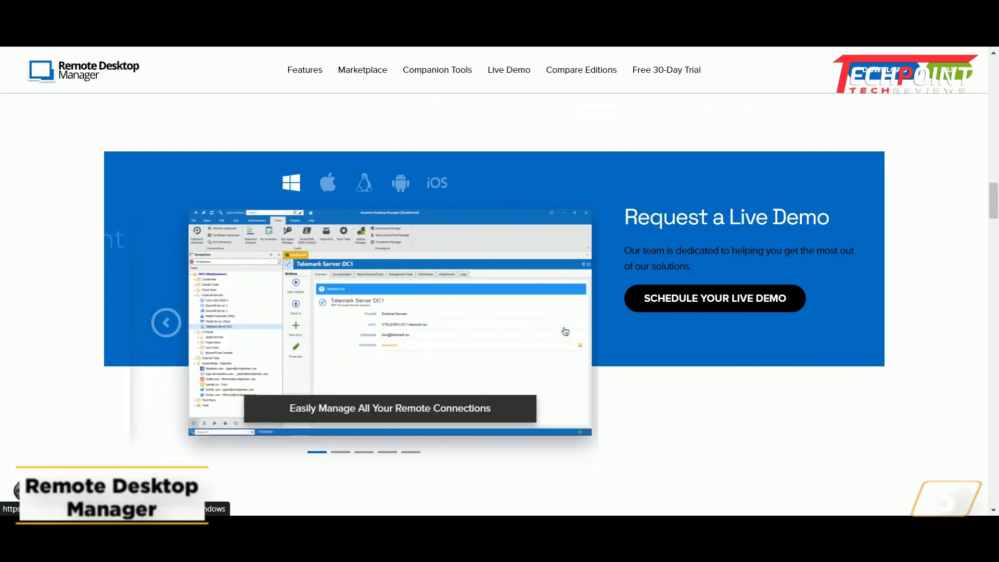
click(565, 330)
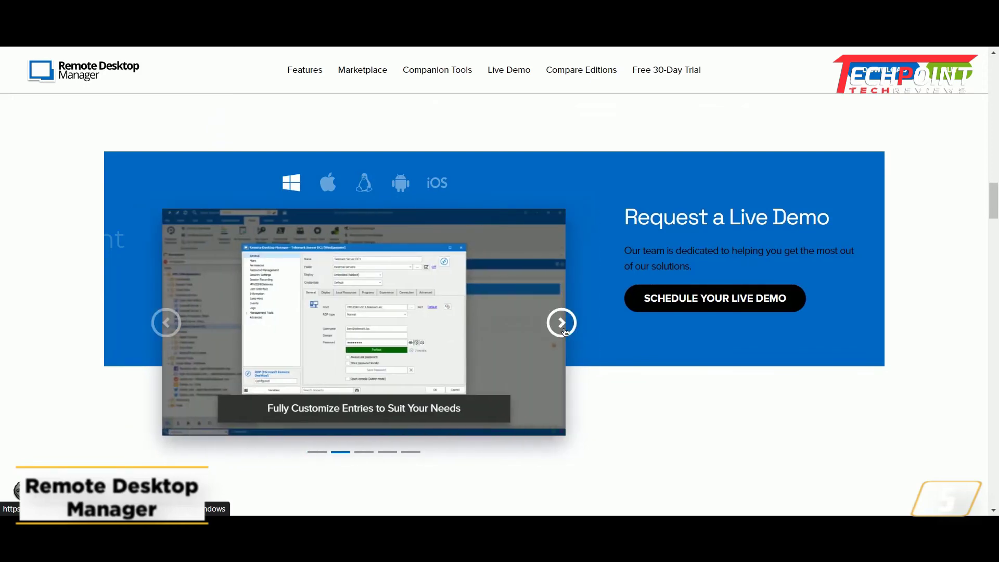
click(563, 331)
click(564, 331)
click(565, 334)
scroll(565, 334, down, 3)
scroll(582, 340, down, 2)
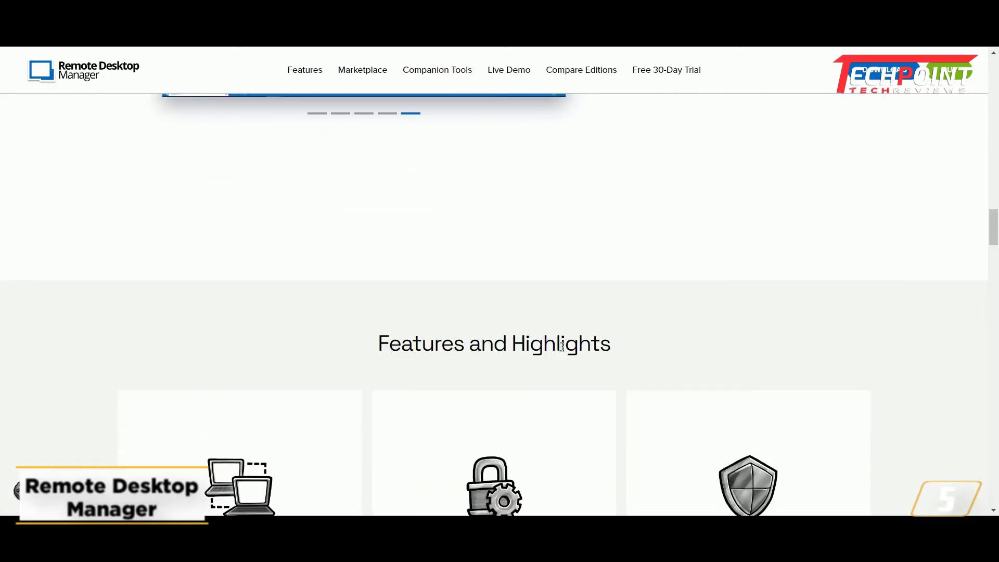
scroll(557, 352, down, 1)
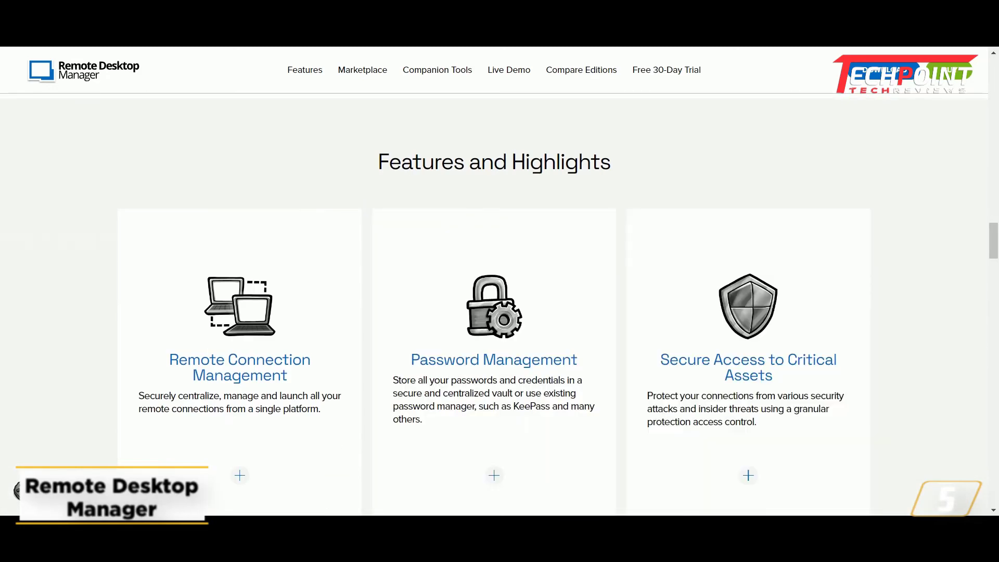
scroll(916, 327, down, 1)
scroll(569, 241, down, 2)
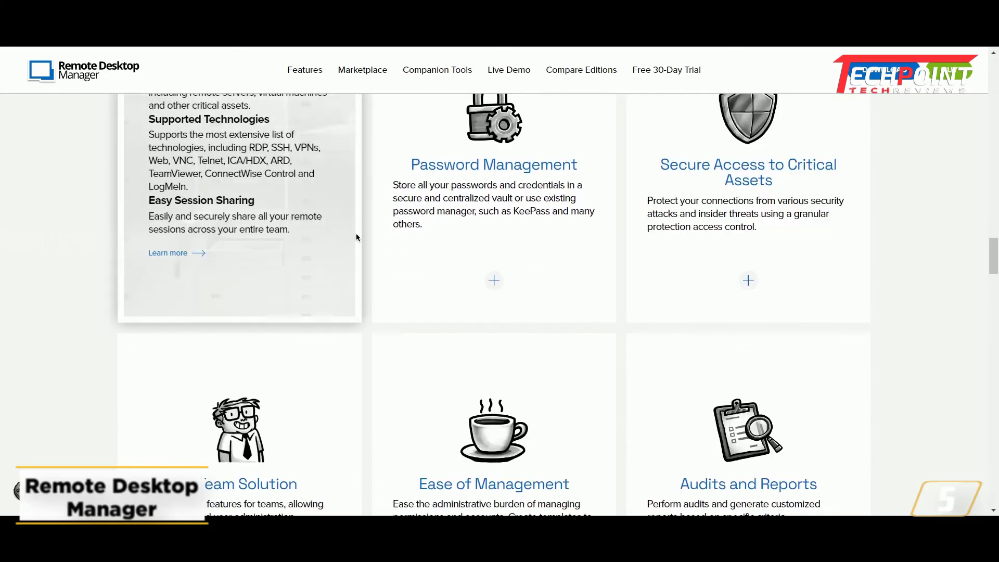
scroll(770, 379, down, 2)
scroll(770, 379, down, 1)
scroll(984, 392, down, 1)
scroll(931, 417, down, 2)
scroll(932, 421, down, 3)
scroll(931, 423, down, 1)
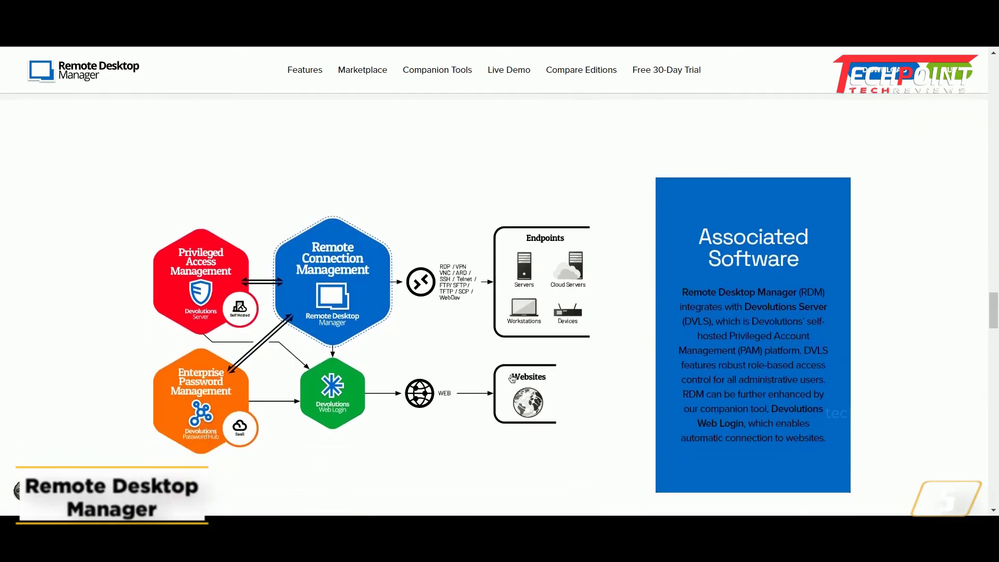
scroll(712, 376, down, 3)
scroll(713, 376, down, 1)
scroll(500, 331, down, 2)
scroll(683, 394, down, 3)
scroll(682, 394, down, 1)
scroll(703, 402, down, 4)
scroll(721, 413, down, 2)
scroll(413, 269, down, 1)
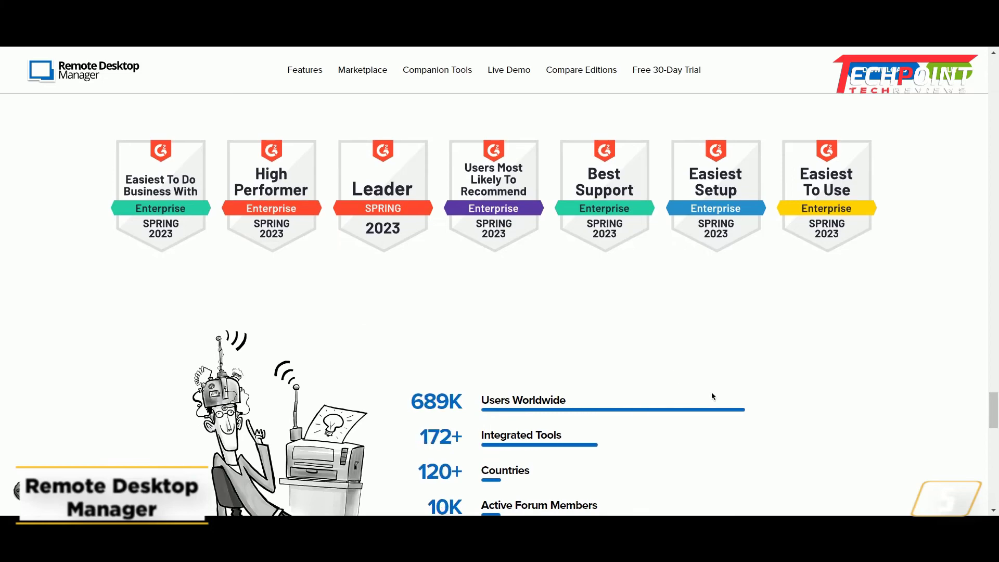
scroll(712, 396, down, 1)
scroll(843, 404, down, 3)
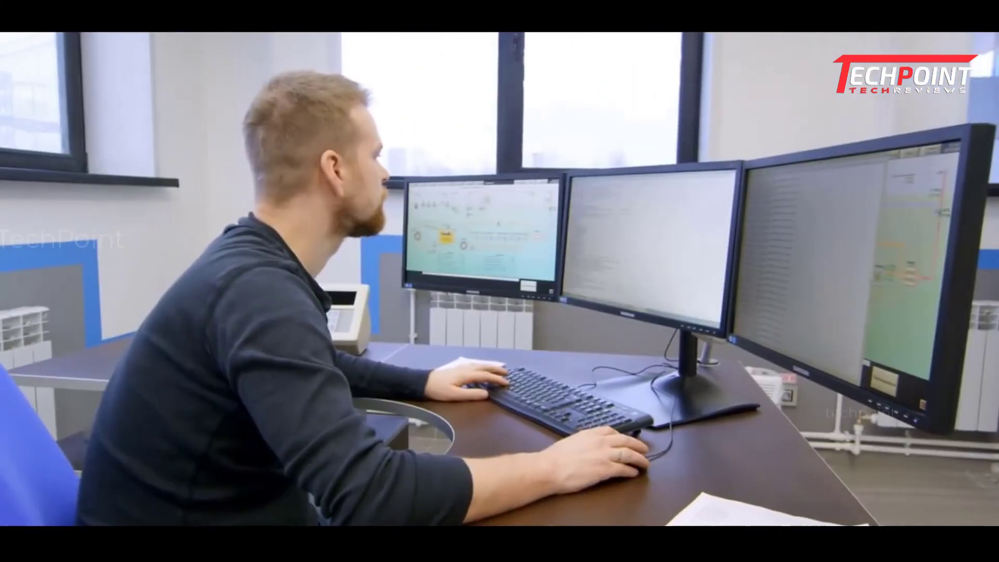